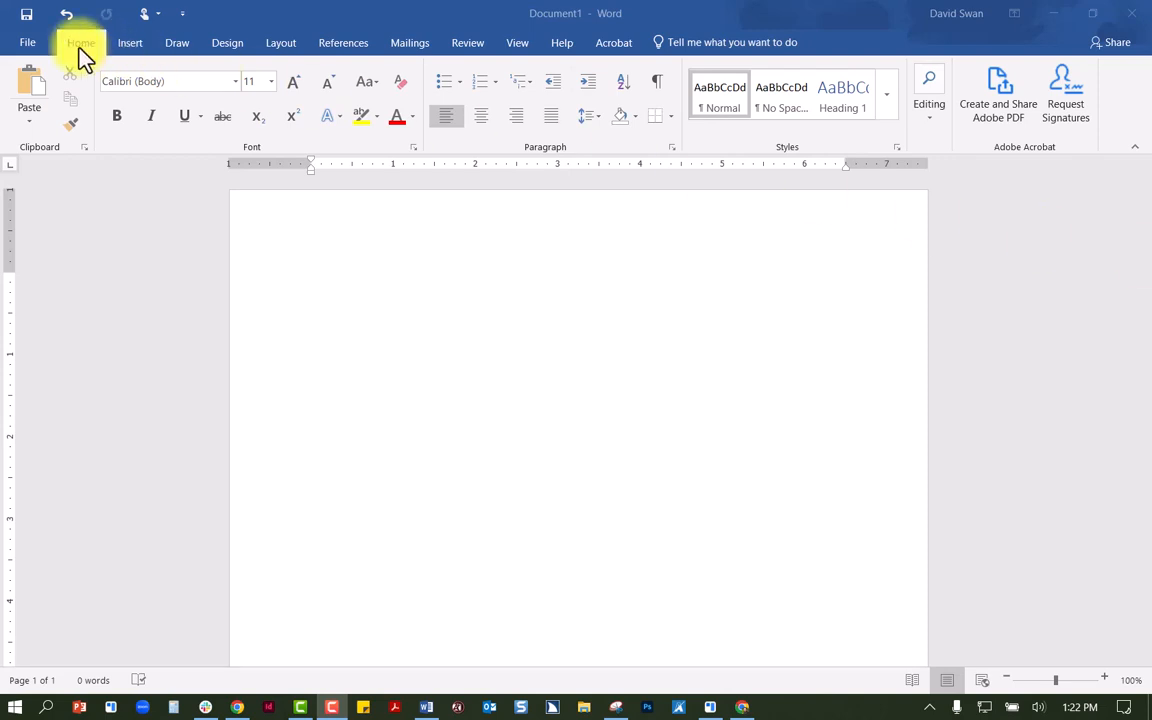
Step: Insert a table with 2 columns and 6 rows into the blank document
click(129, 46)
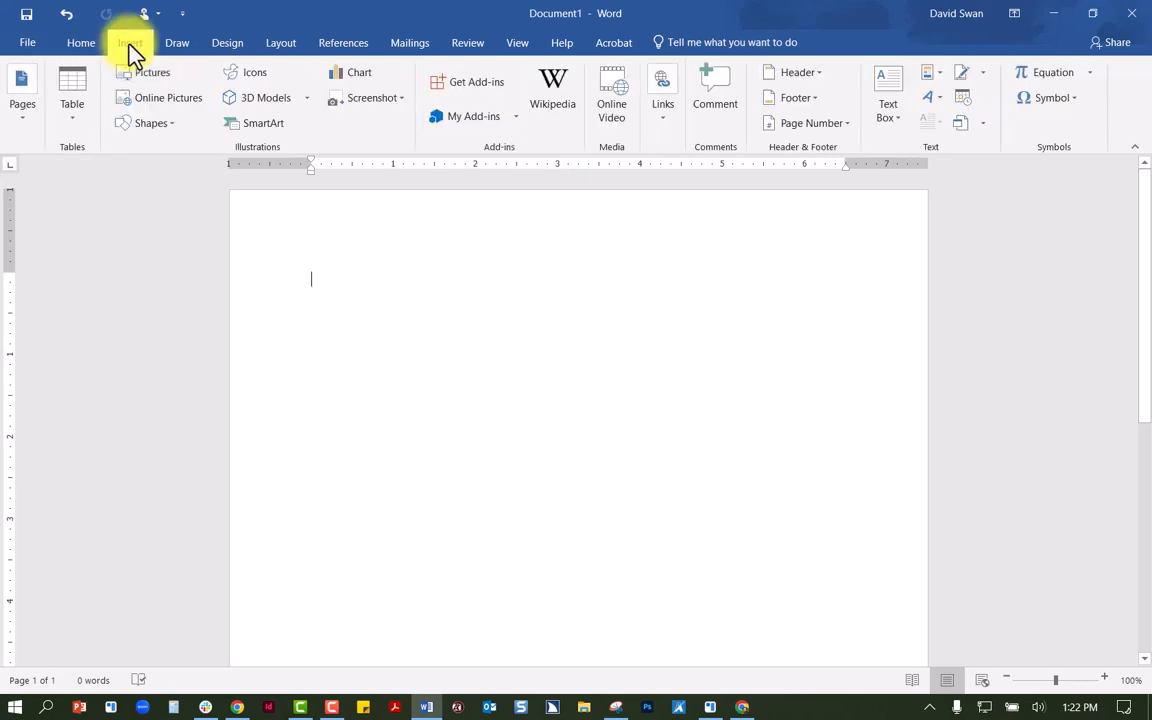
click(79, 127)
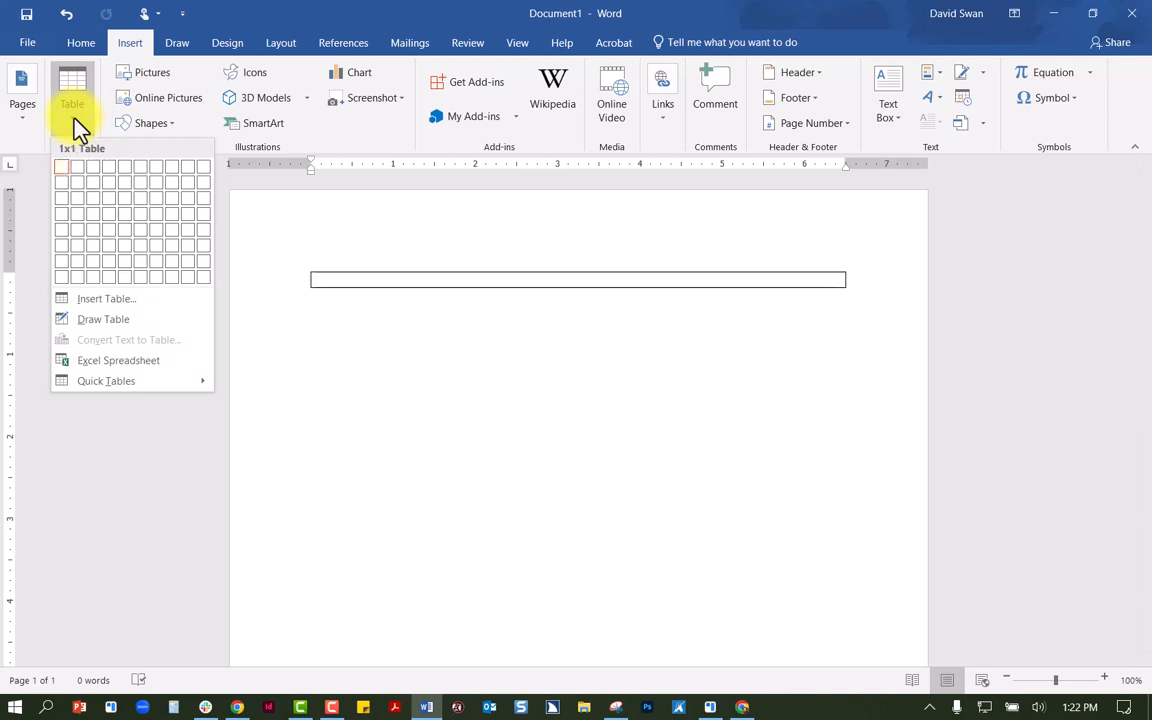
click(106, 300)
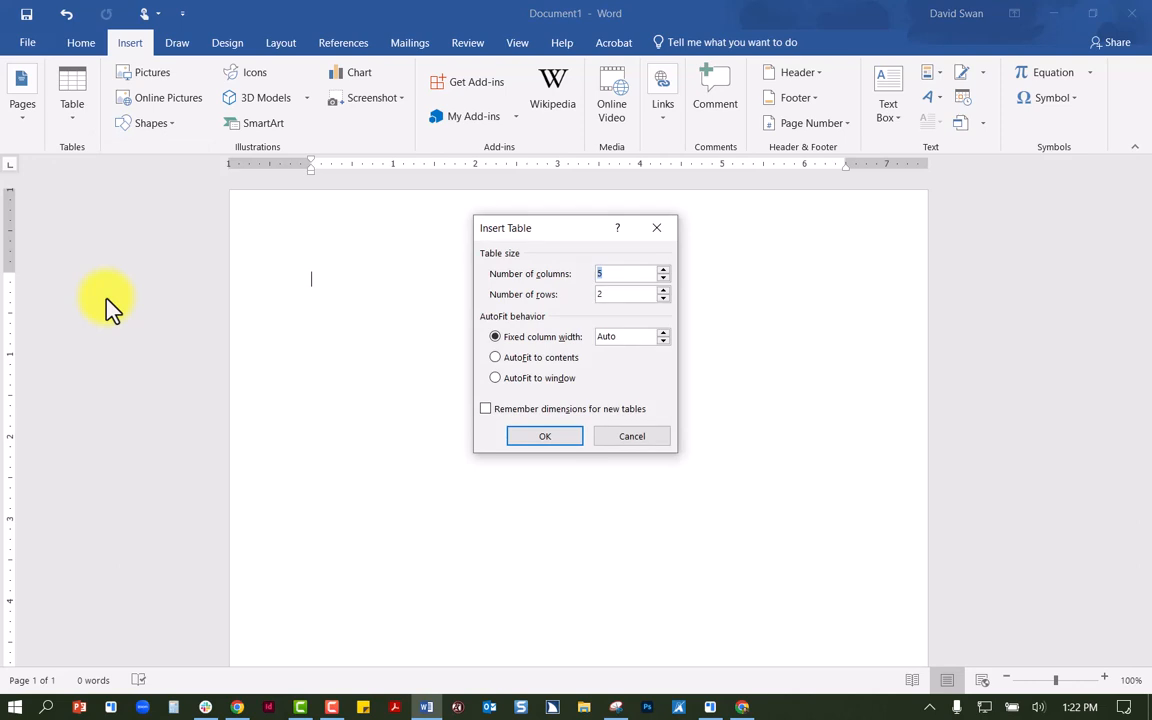
text(2)
key(Tab)
text(6)
click(521, 439)
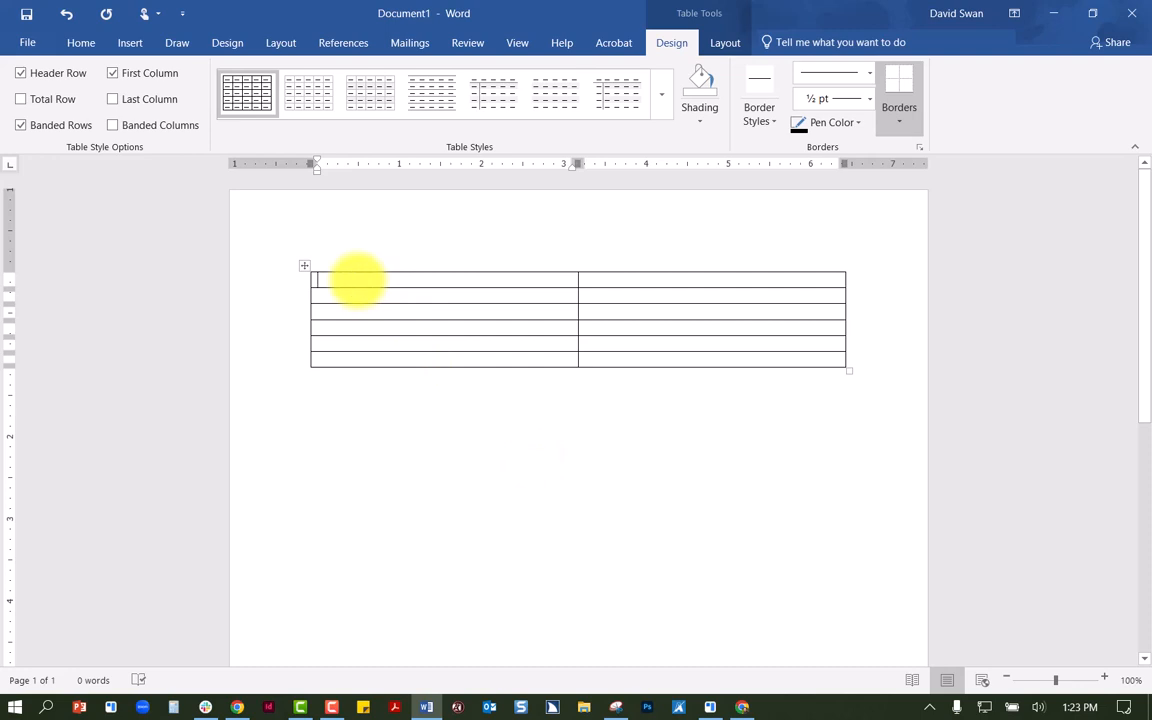
Step: Set the font size of the whole table to 14
drag(357, 280, 648, 370)
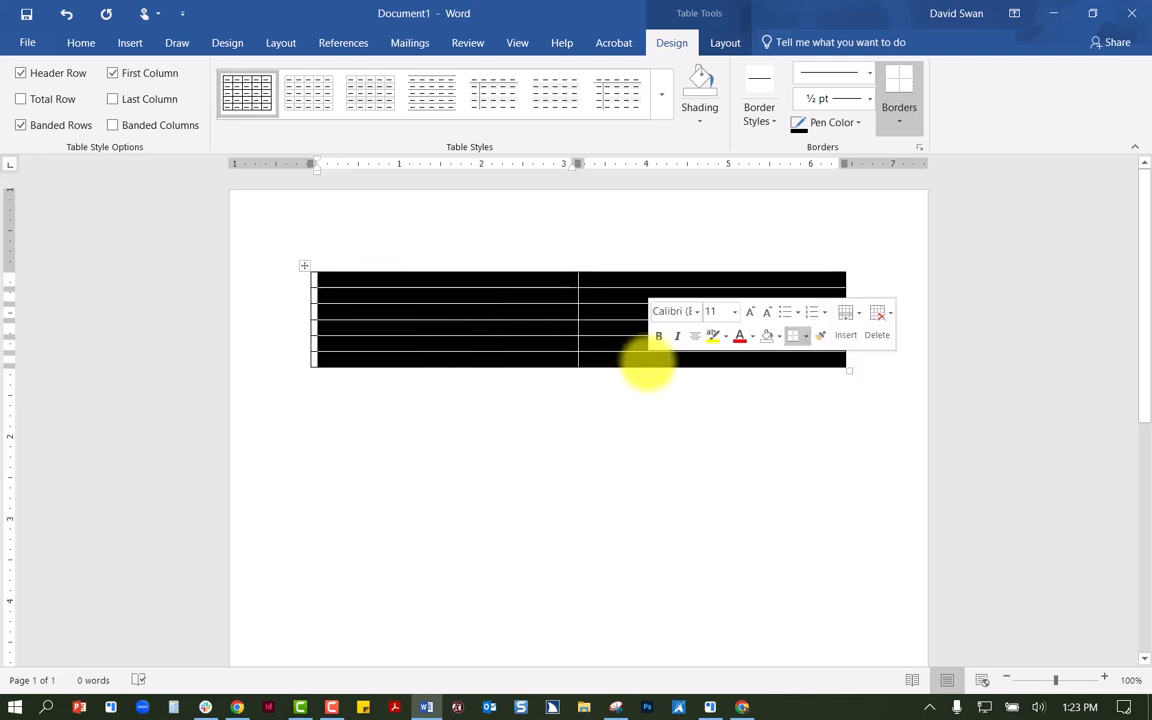
click(76, 46)
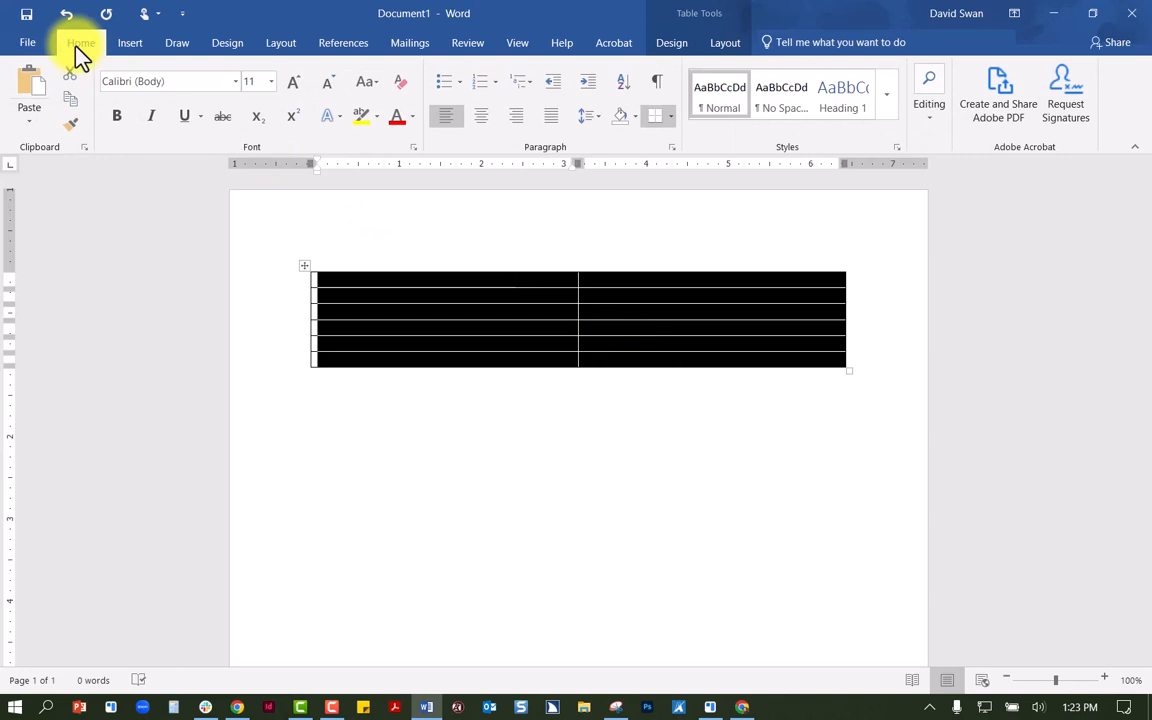
click(270, 82)
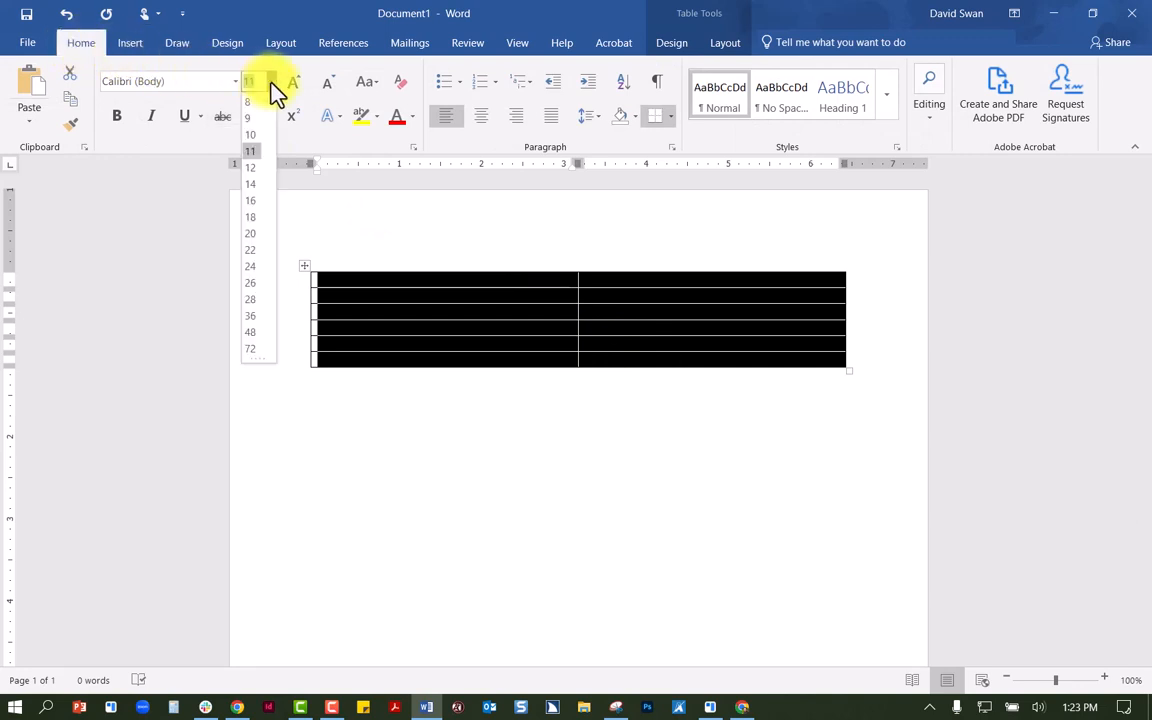
click(253, 184)
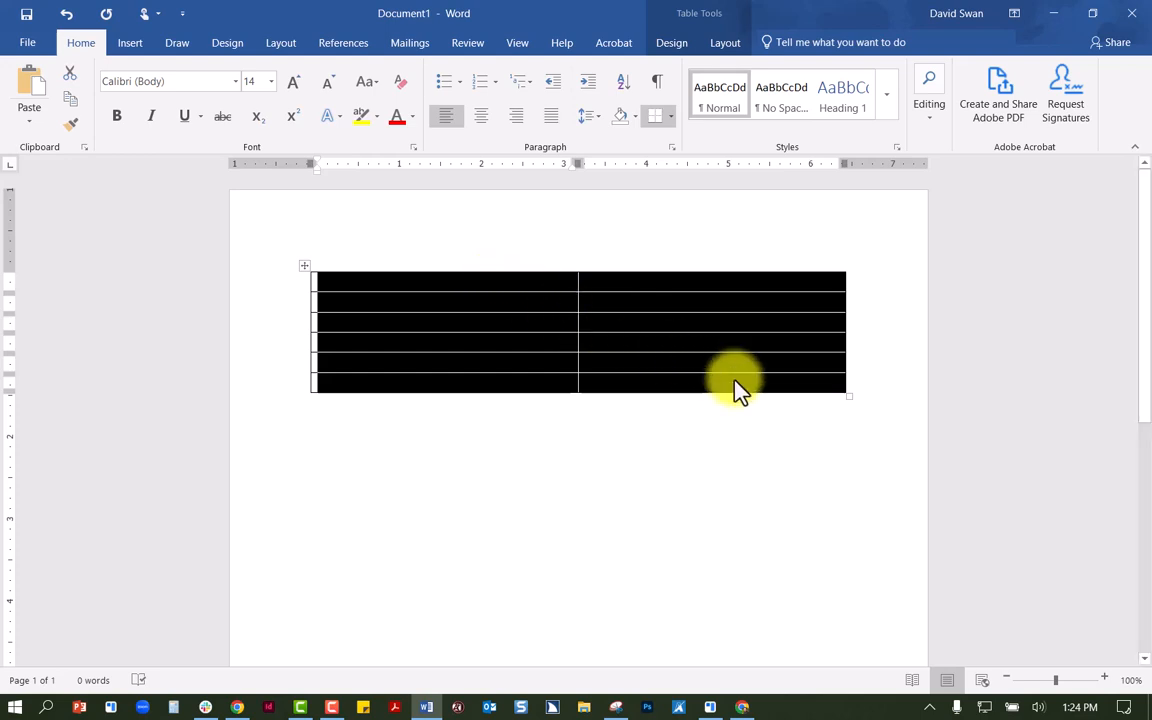
Step: Give all table cells their own margins of 0.08" at the top and bottom instead of the whole-table defaults
right_click(670, 325)
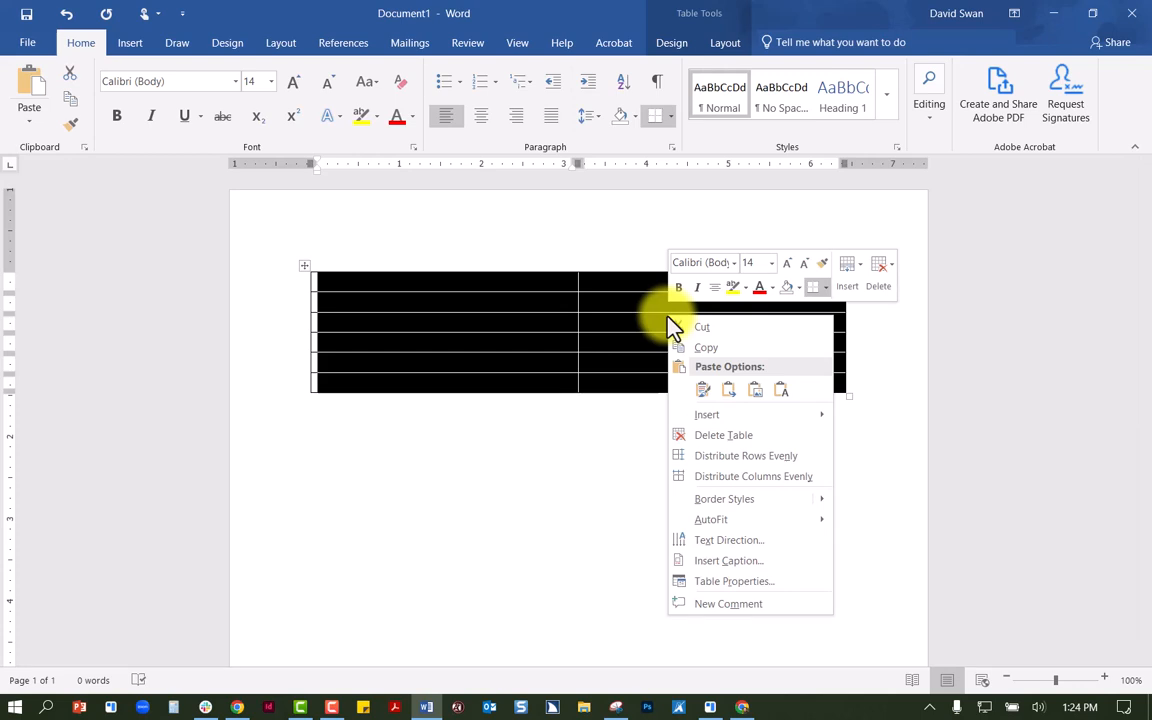
click(710, 582)
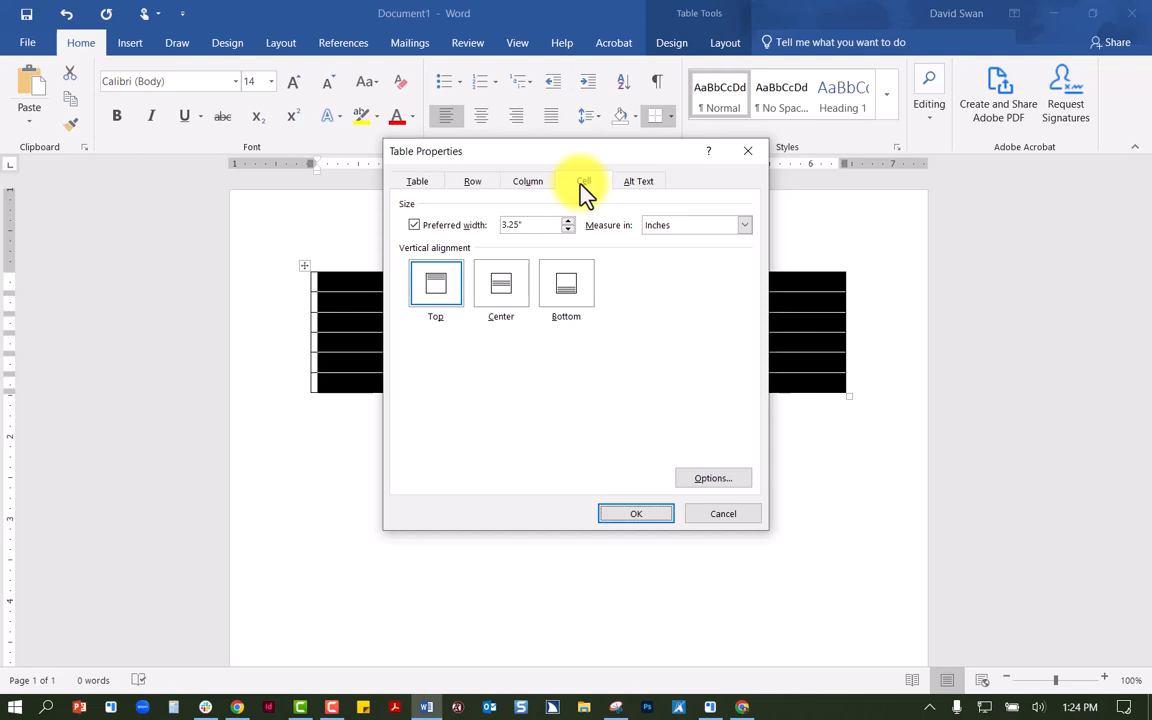
click(712, 479)
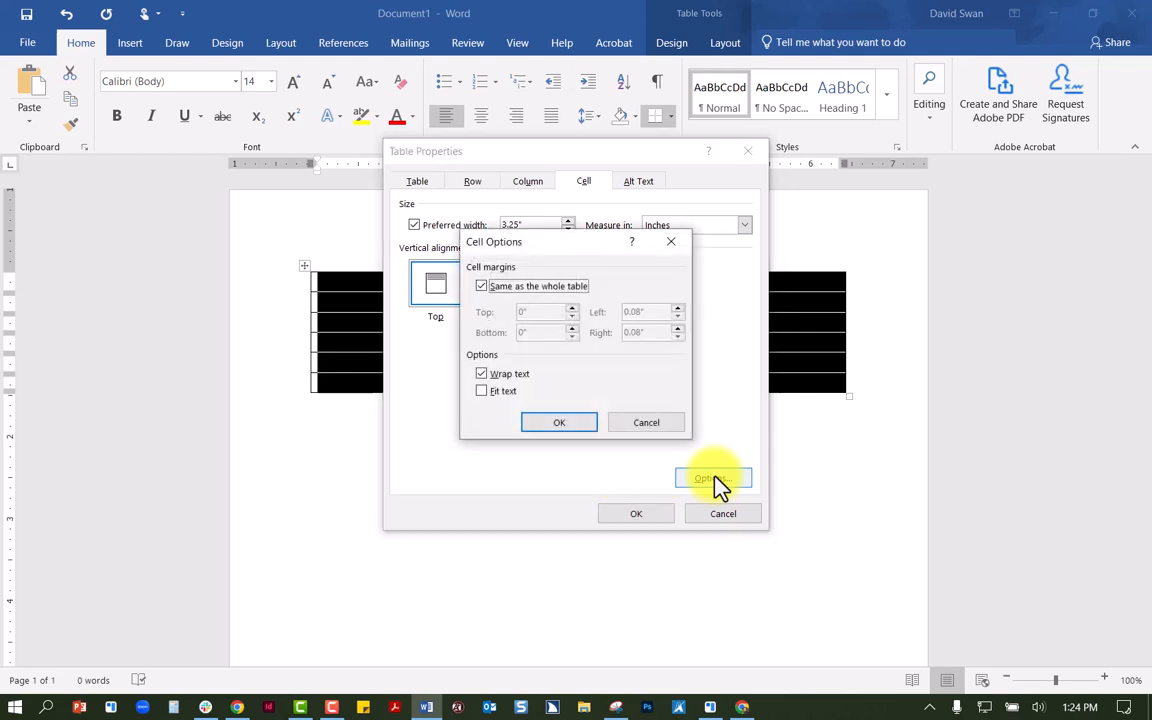
click(481, 287)
click(481, 286)
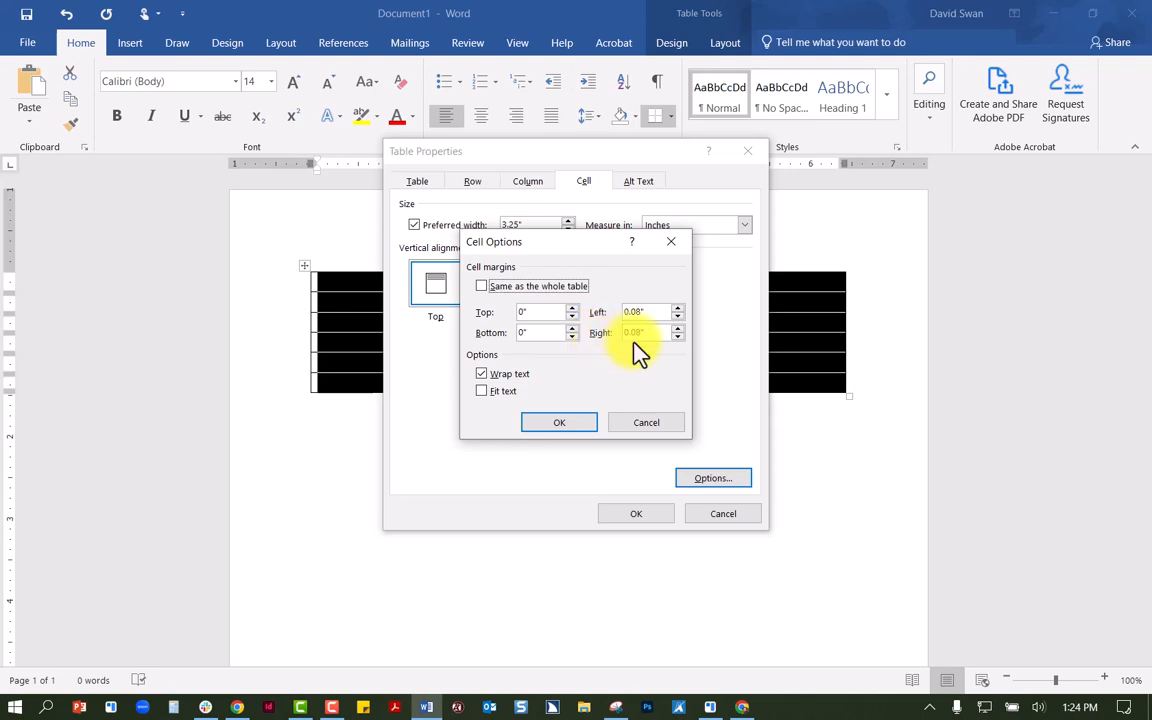
click(522, 313)
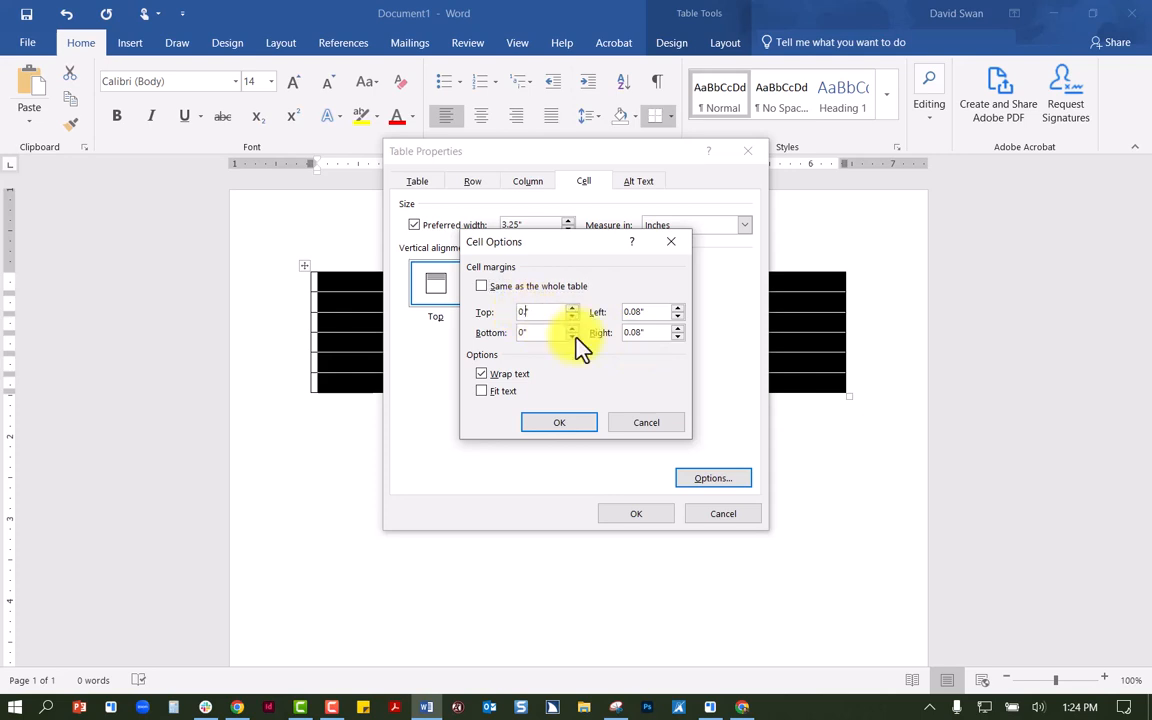
text(.08)
key(Tab)
text(.08)
click(568, 424)
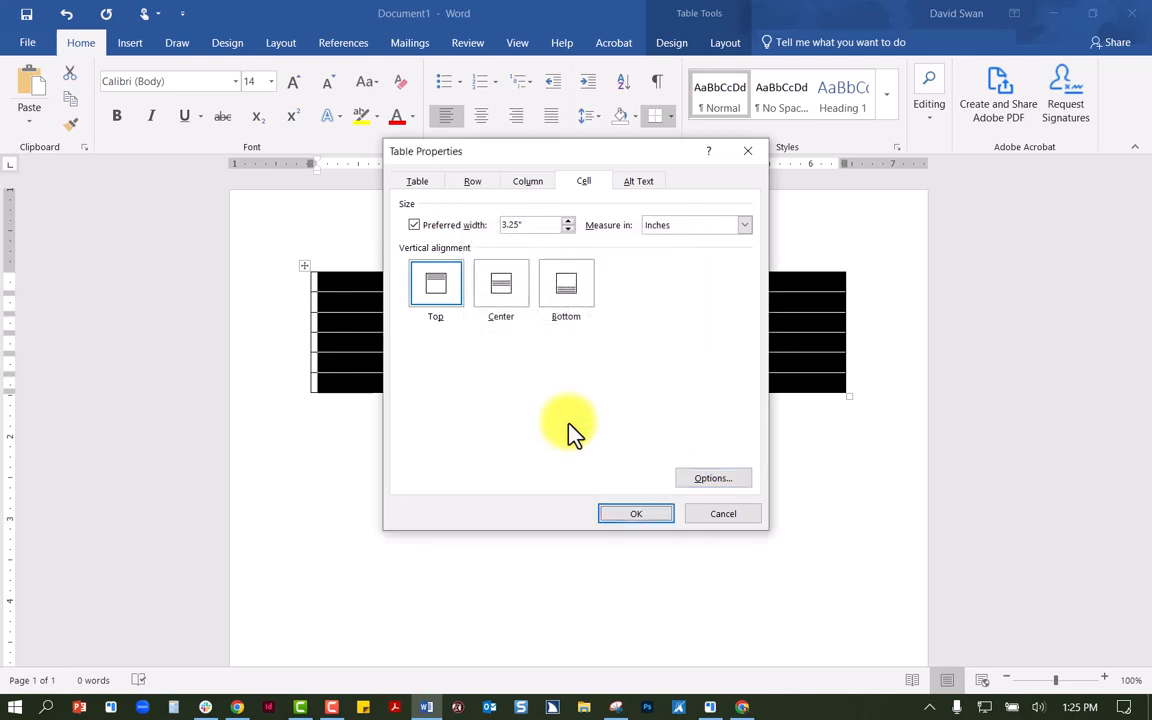
click(656, 516)
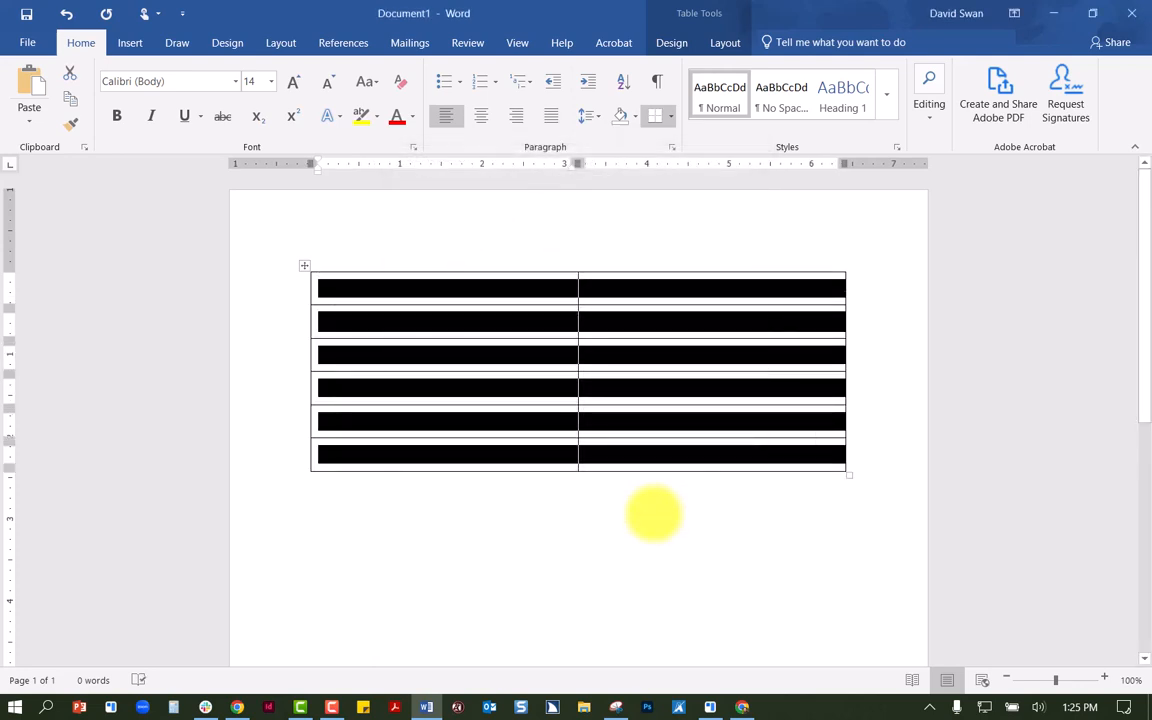
Step: Narrow the table's first column to about 1.3 inches by moving the border between the two columns
click(540, 533)
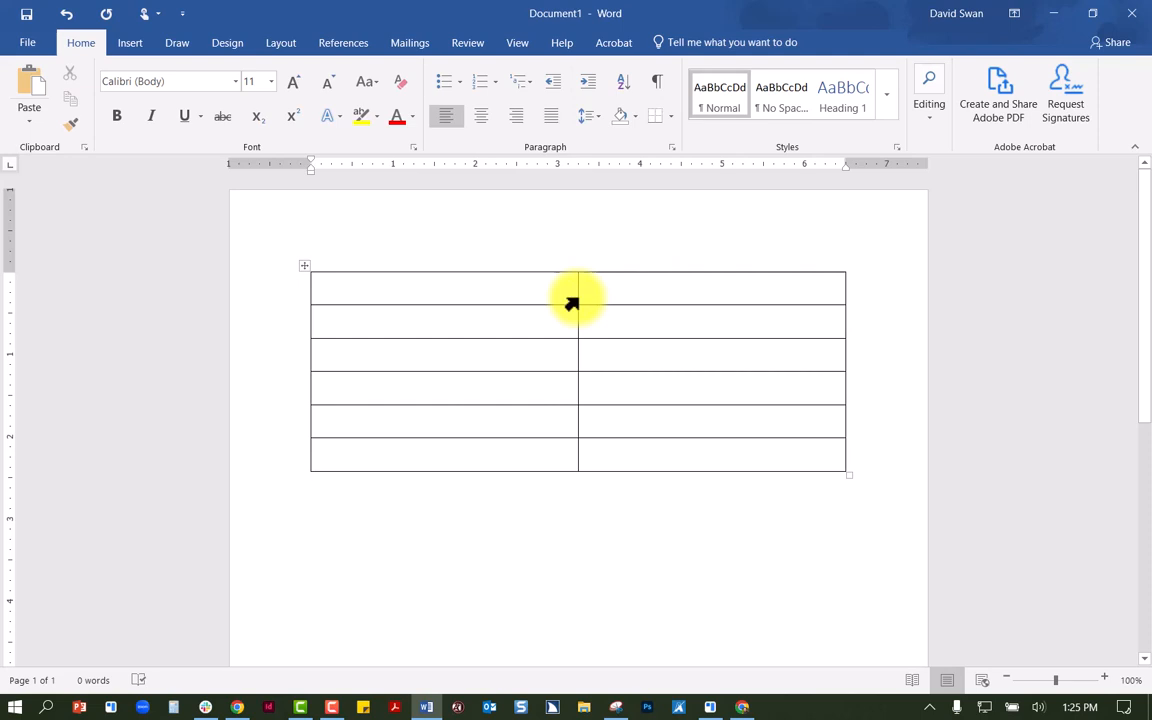
drag(578, 297, 417, 303)
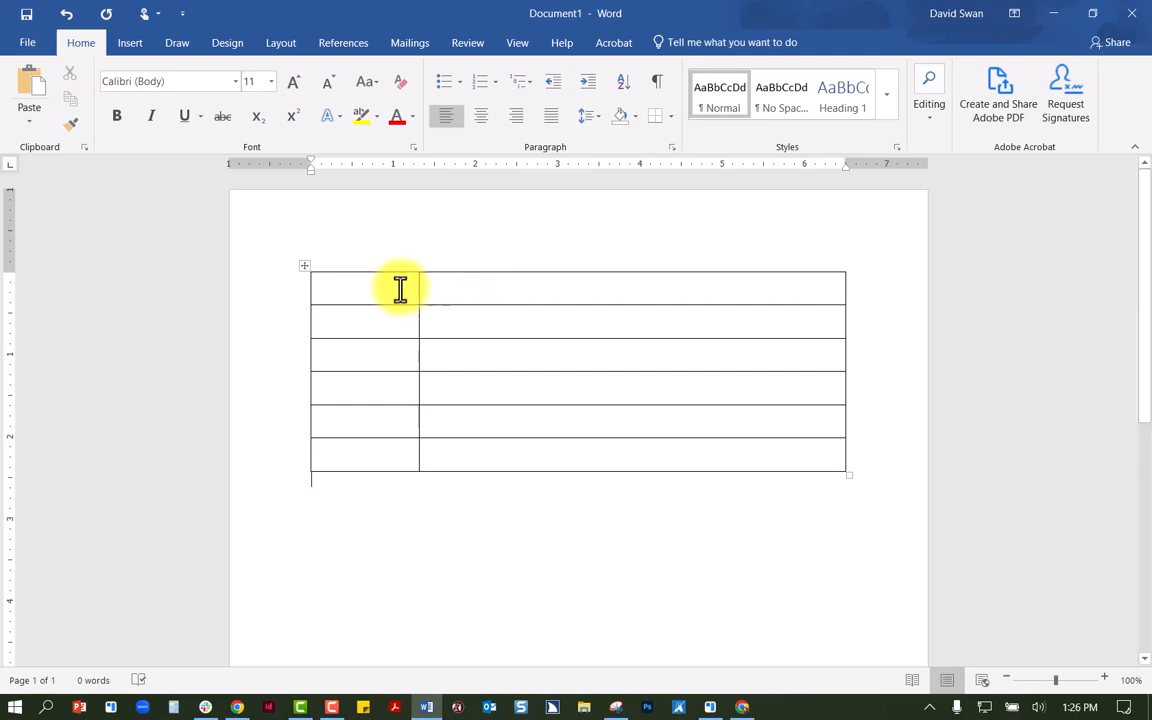
Step: Merge the two cells of the table's first row into a single cell
drag(401, 288, 458, 305)
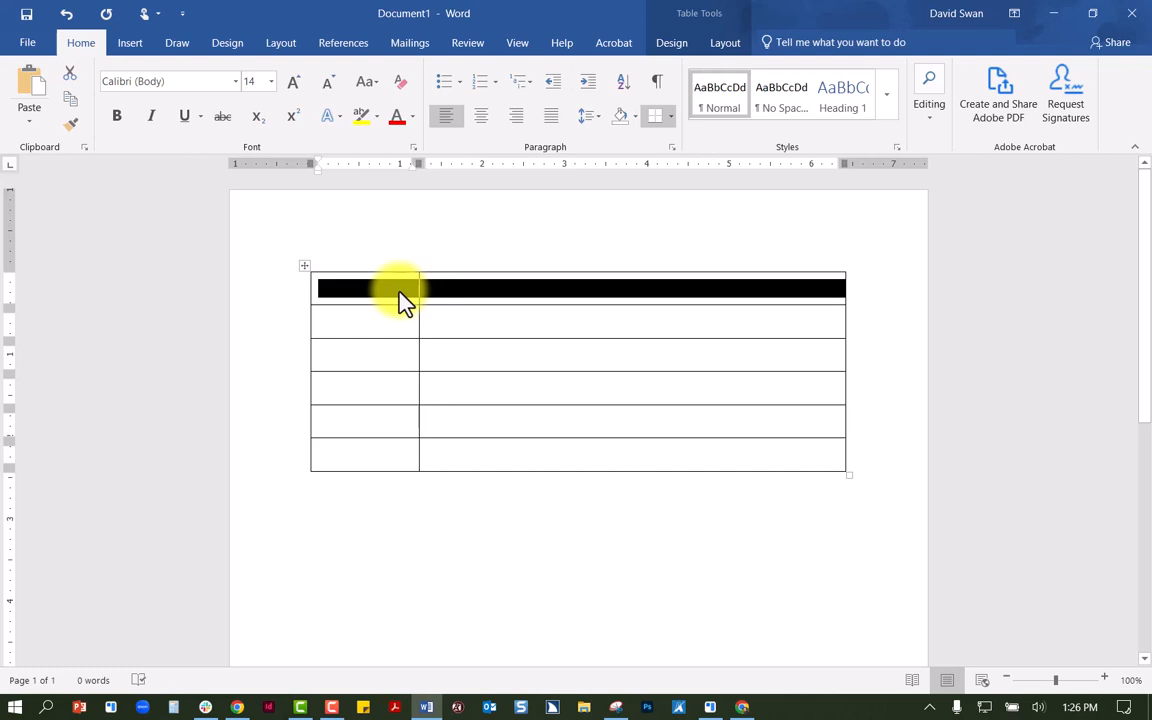
right_click(633, 295)
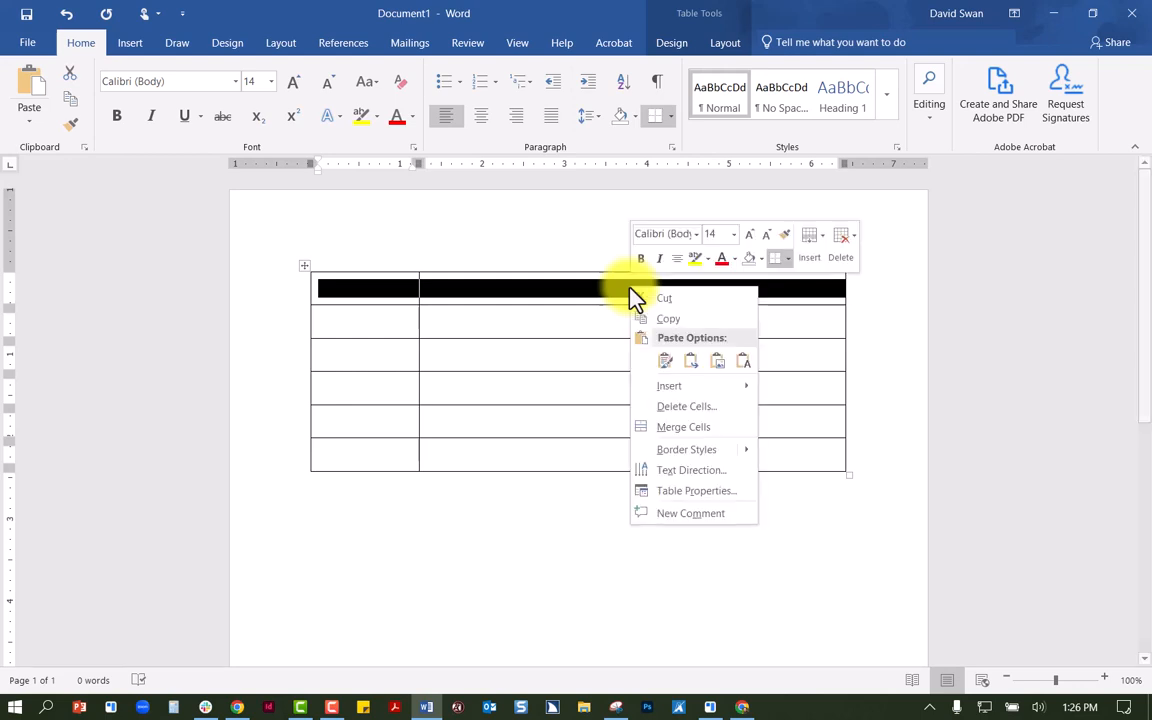
click(695, 427)
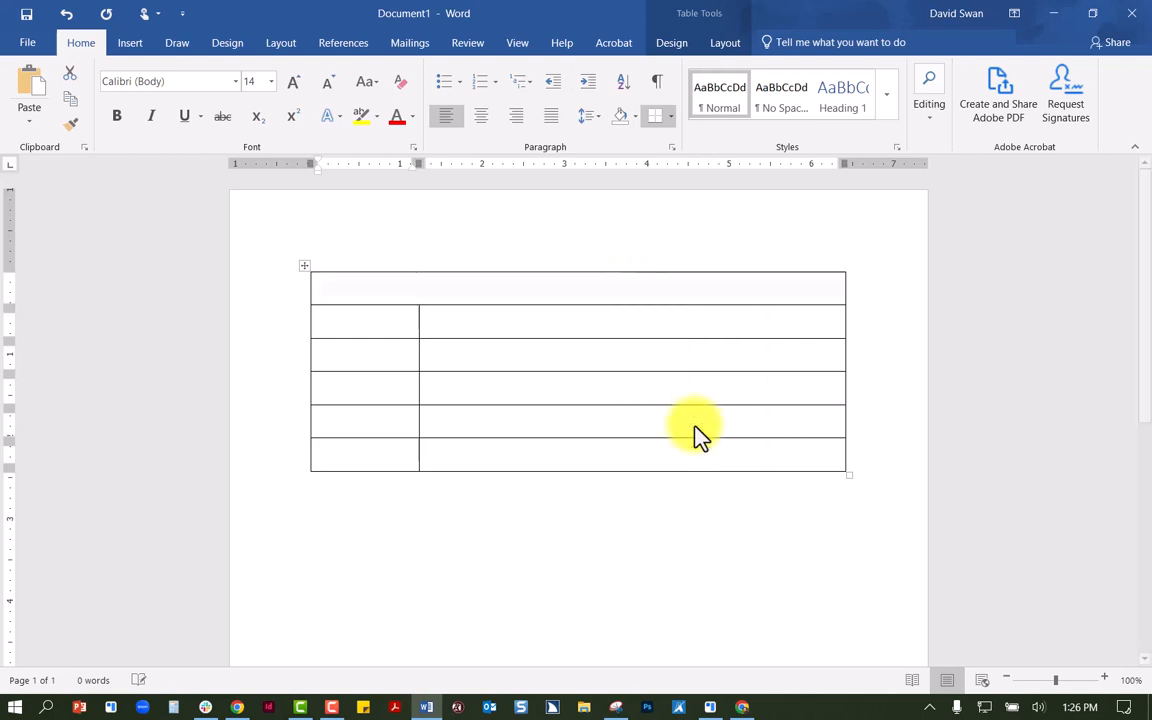
click(646, 535)
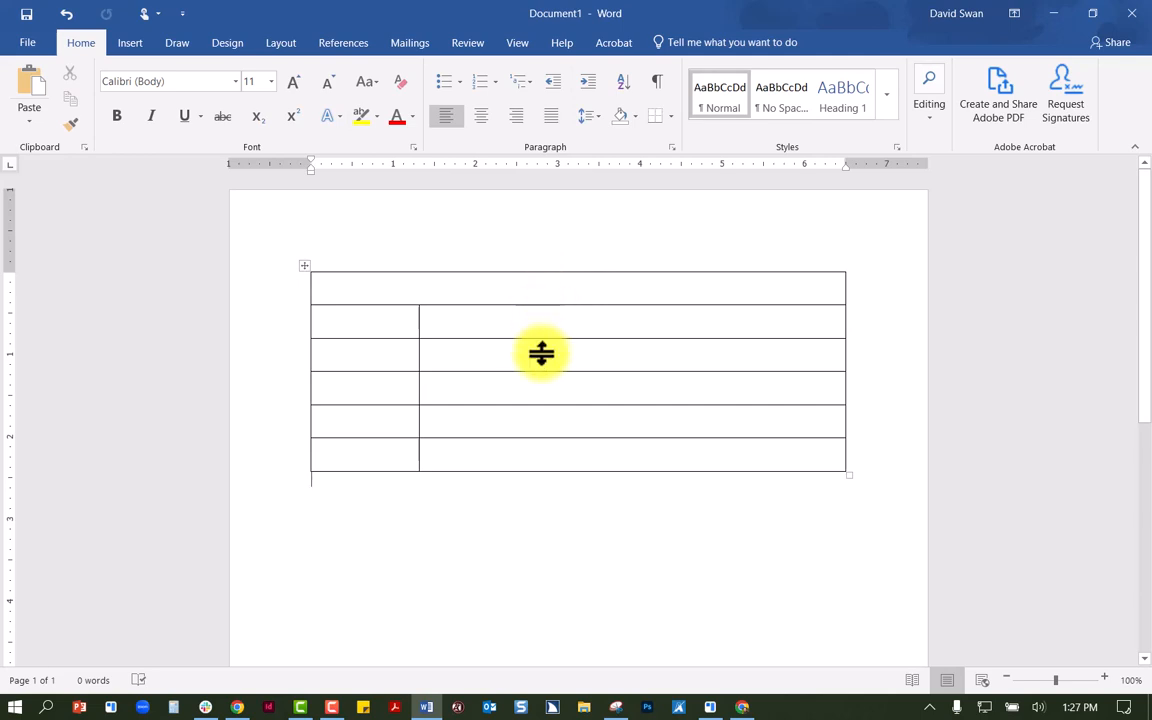
Step: Split the merged first-row cell into 2 columns and 1 row, and align its divider with the column border below
right_click(524, 290)
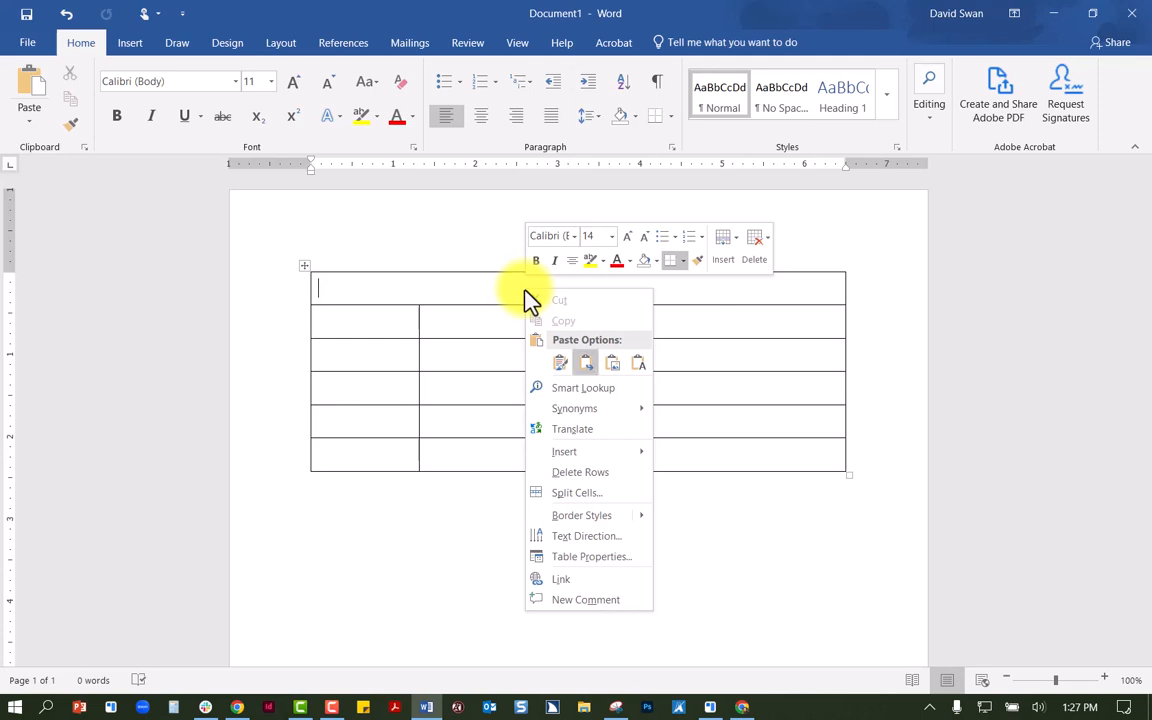
click(576, 493)
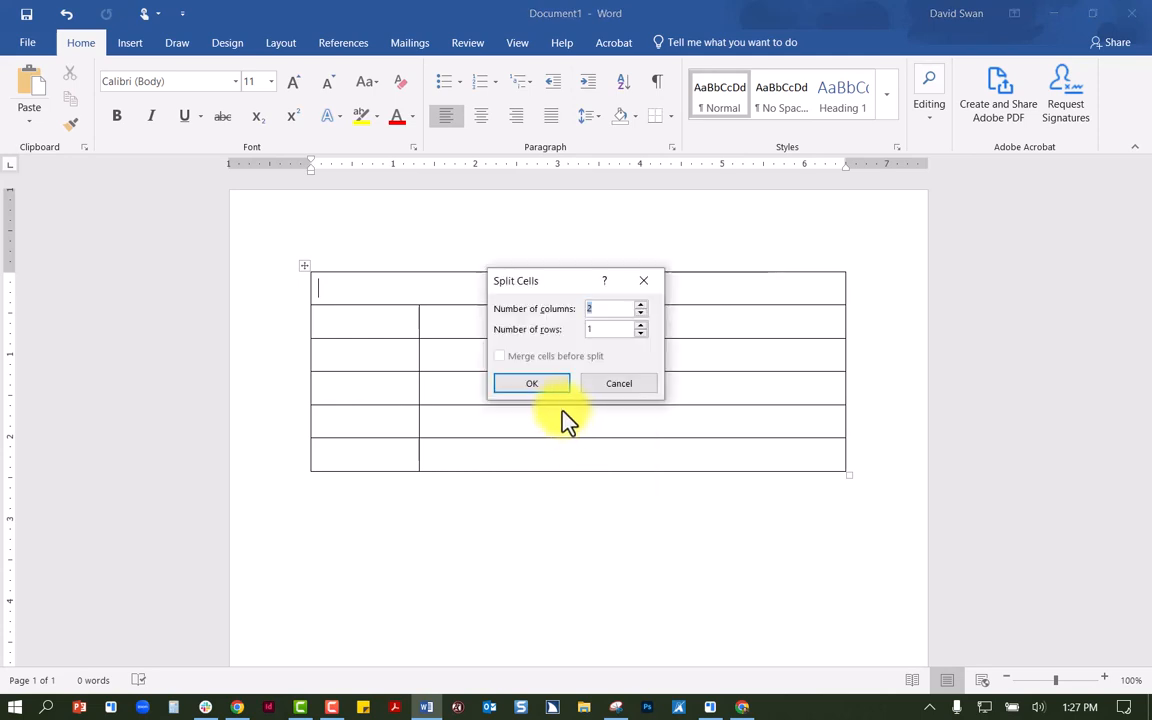
click(540, 382)
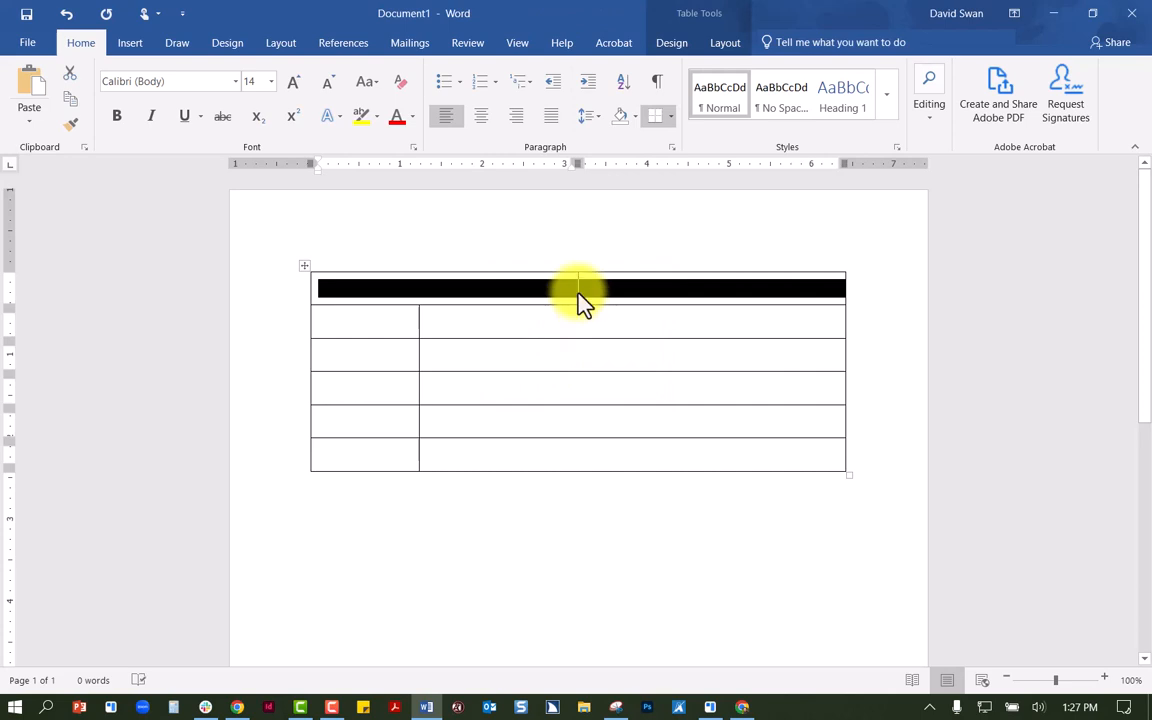
drag(576, 293, 419, 323)
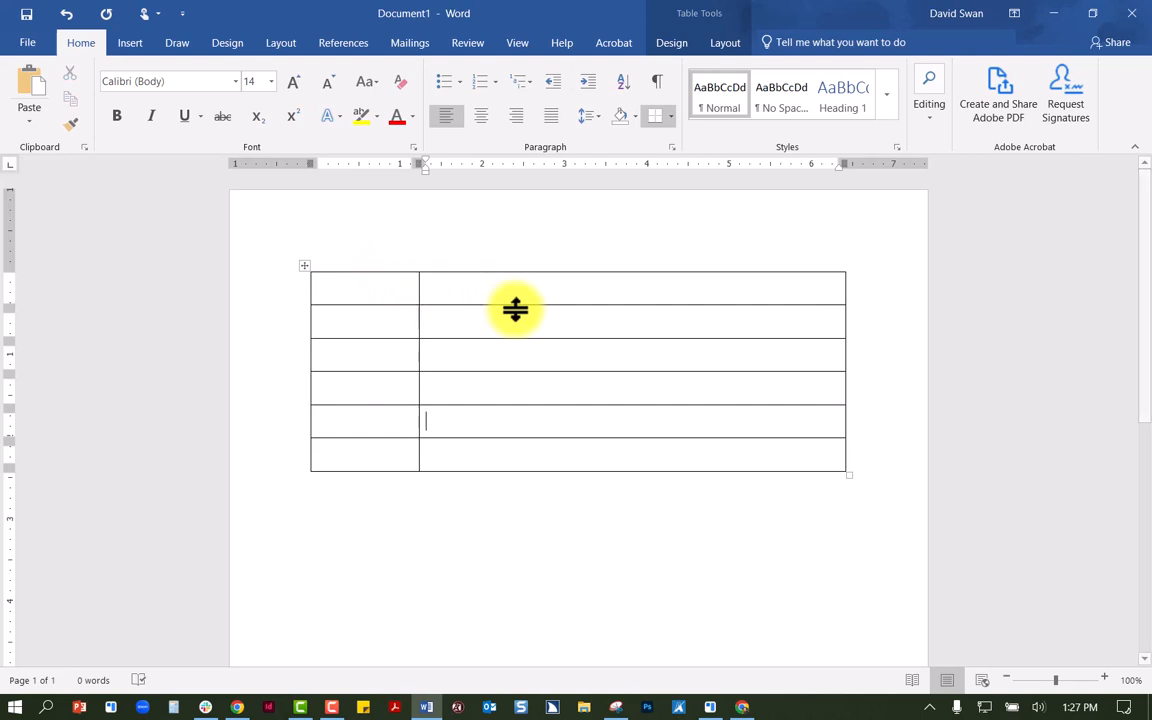
Step: Enter the column headings "WEEK & DATES" and "LEARNING ACTIVITES" in the first row
click(375, 288)
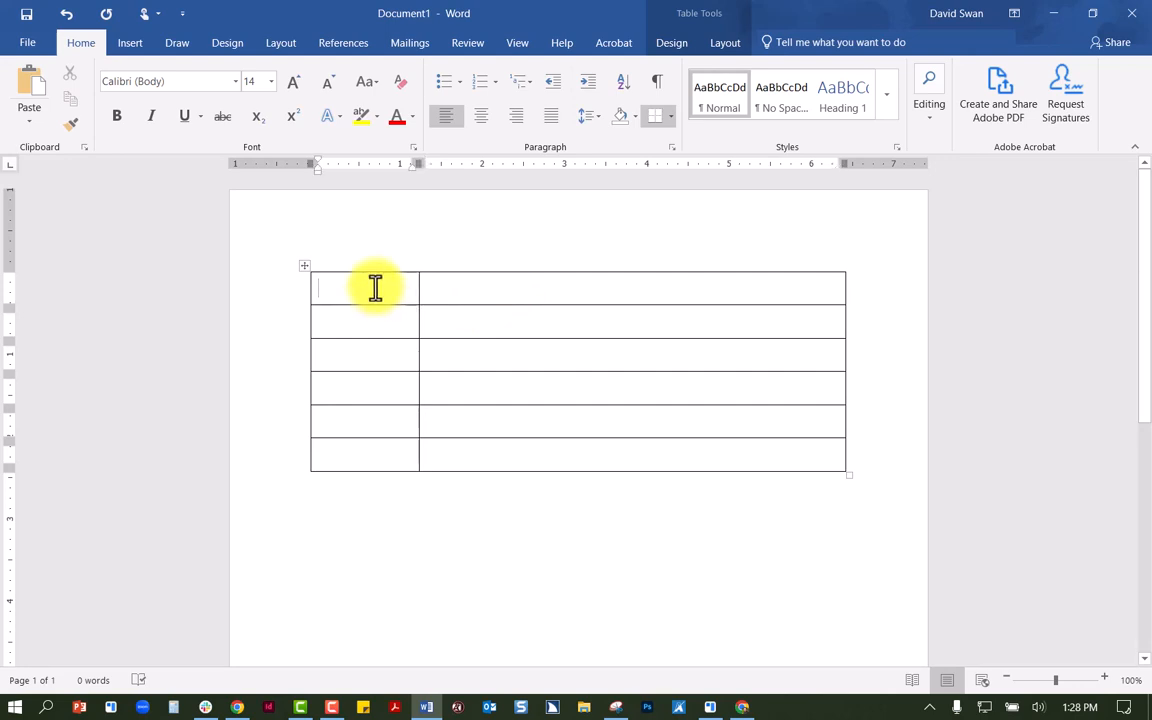
text(W)
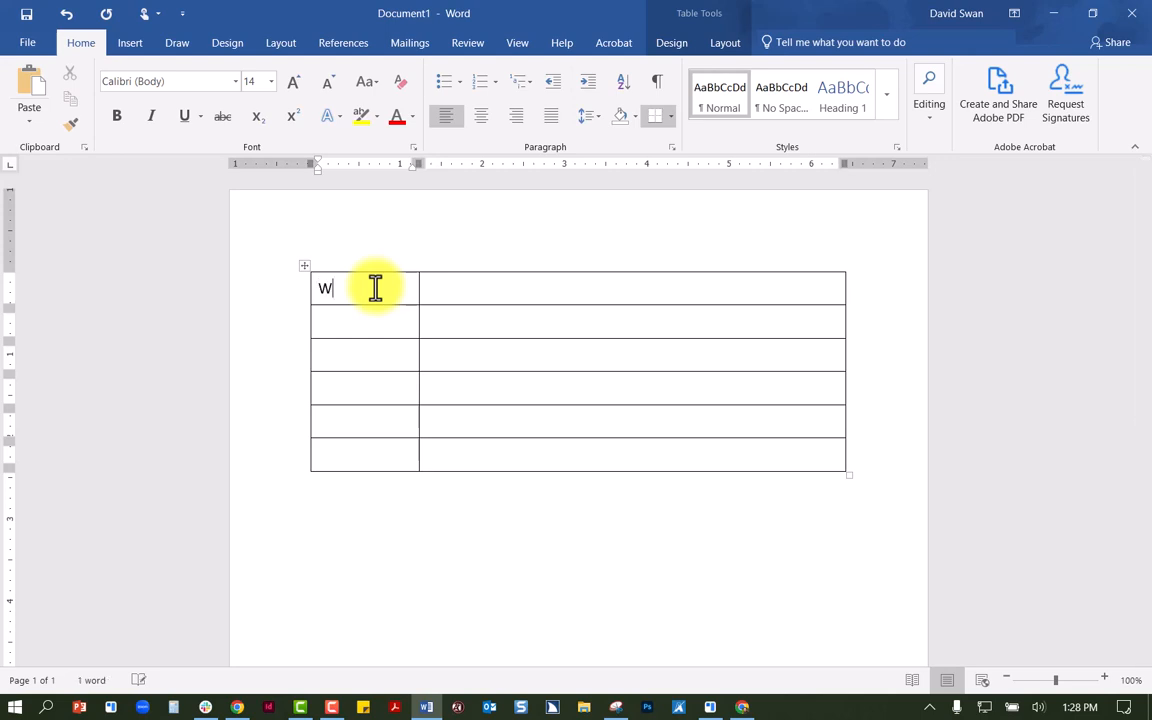
text(EEK & DATES)
key(Tab)
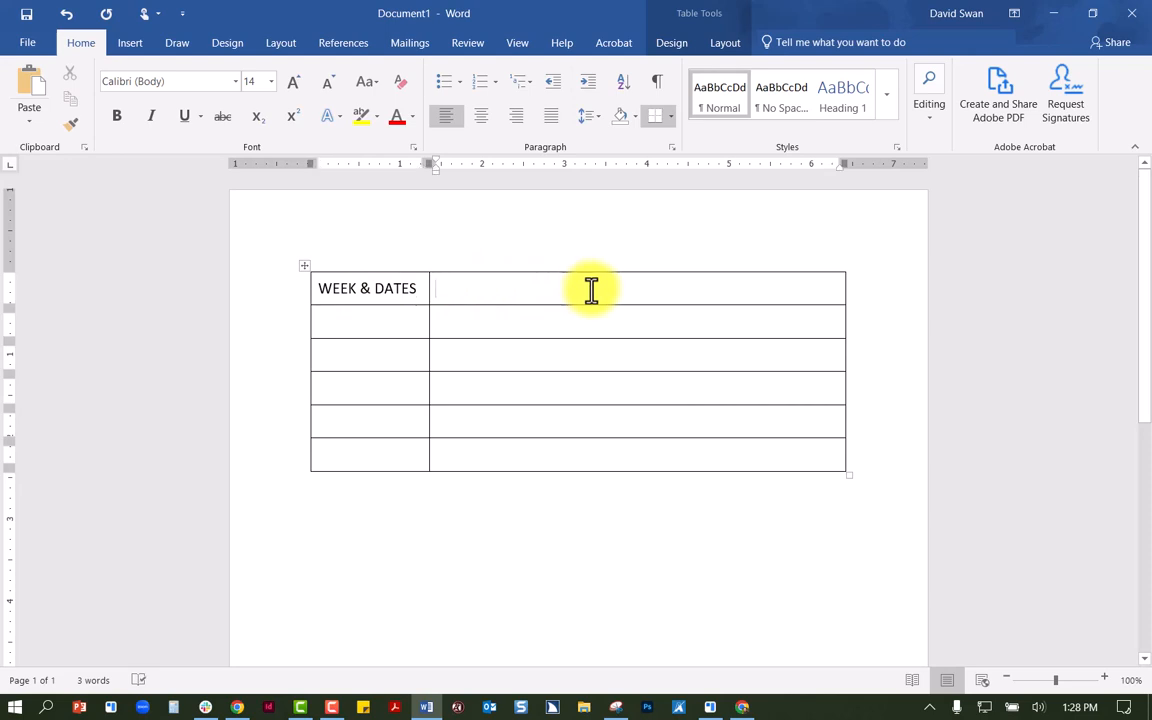
text(LEARNING ACTIVITIES)
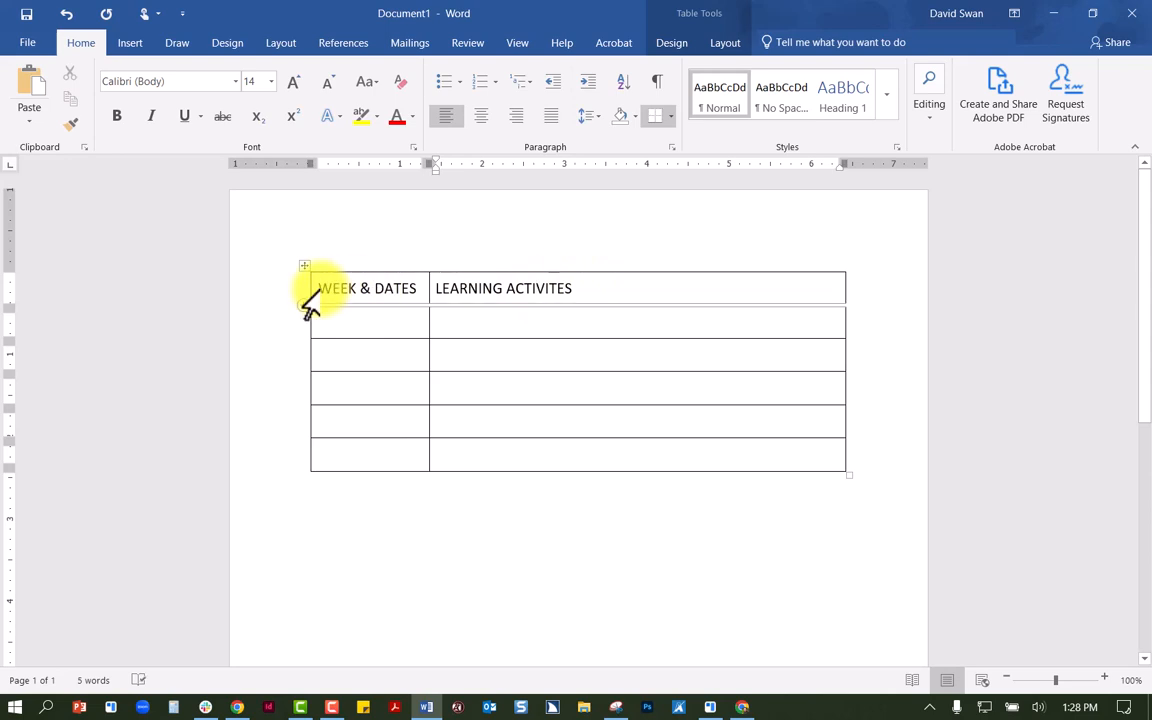
Step: Center the two column headings in the first row and make them bold
drag(319, 290, 594, 297)
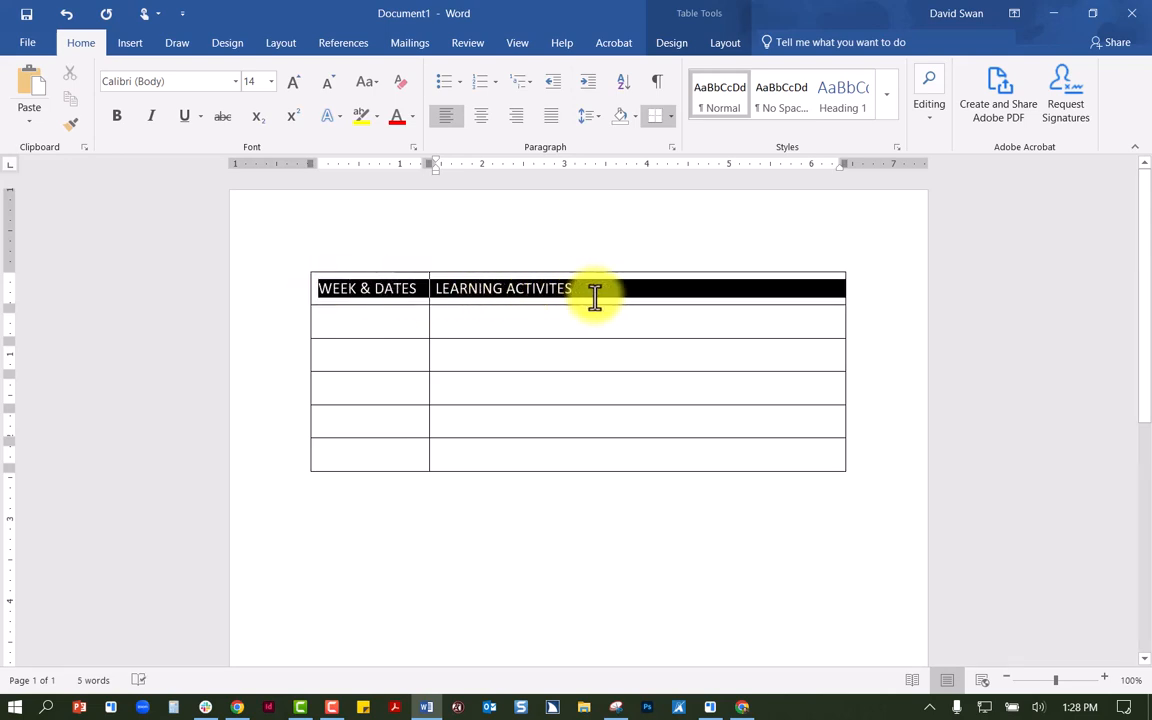
click(482, 120)
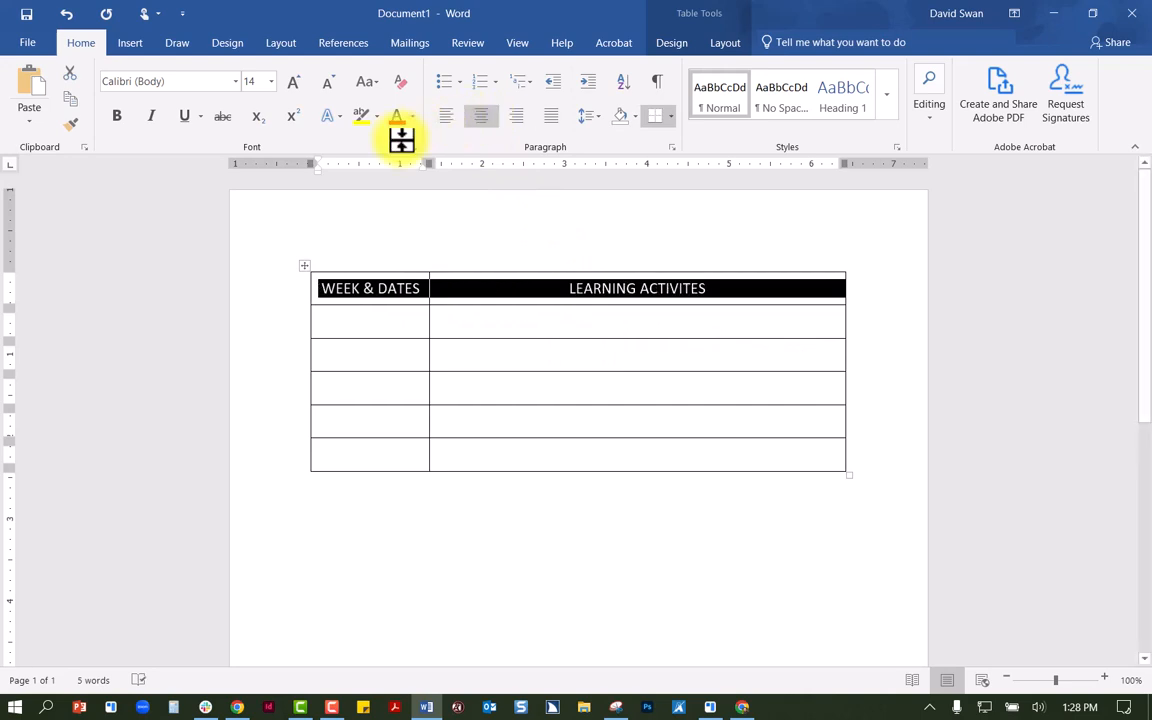
key(ctrl+b)
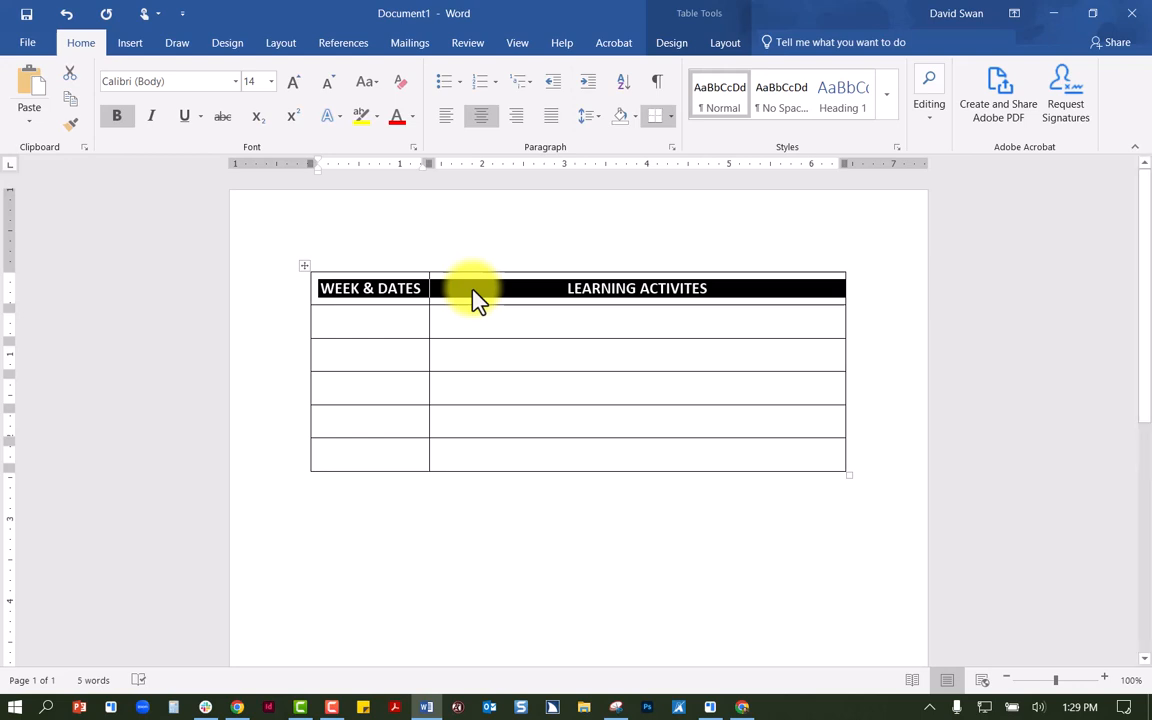
Step: Prevent the heading row from breaking across pages and set it to repeat as header row at the top of each page
right_click(535, 300)
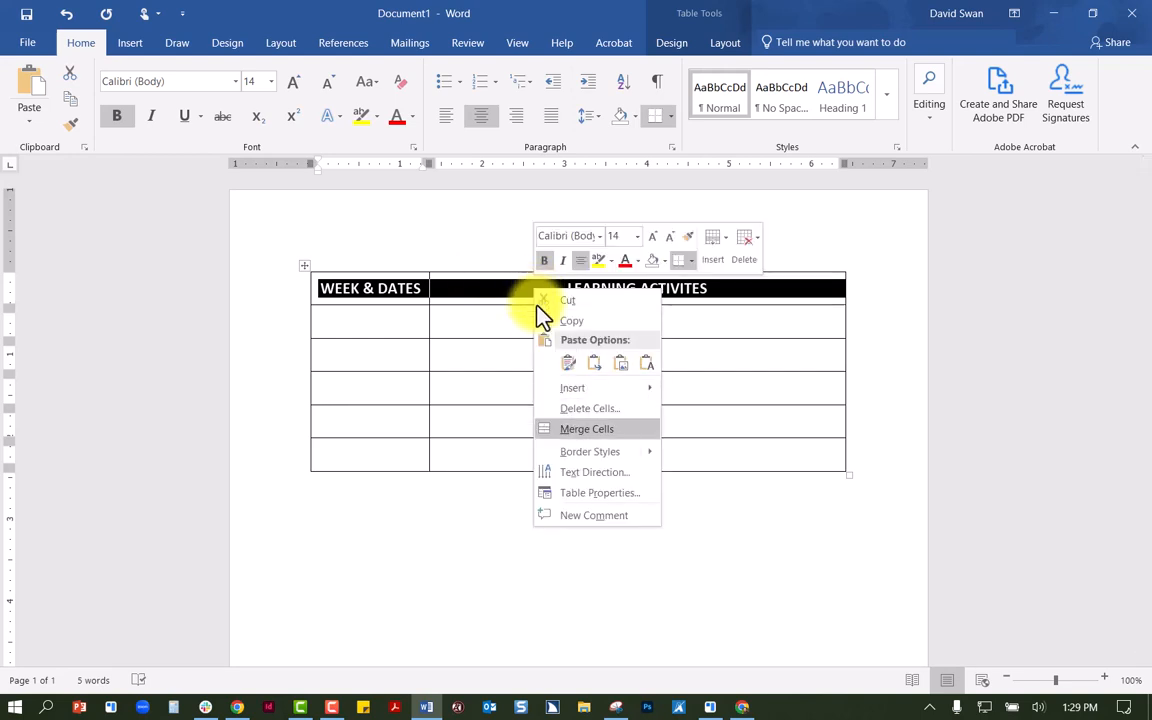
click(588, 493)
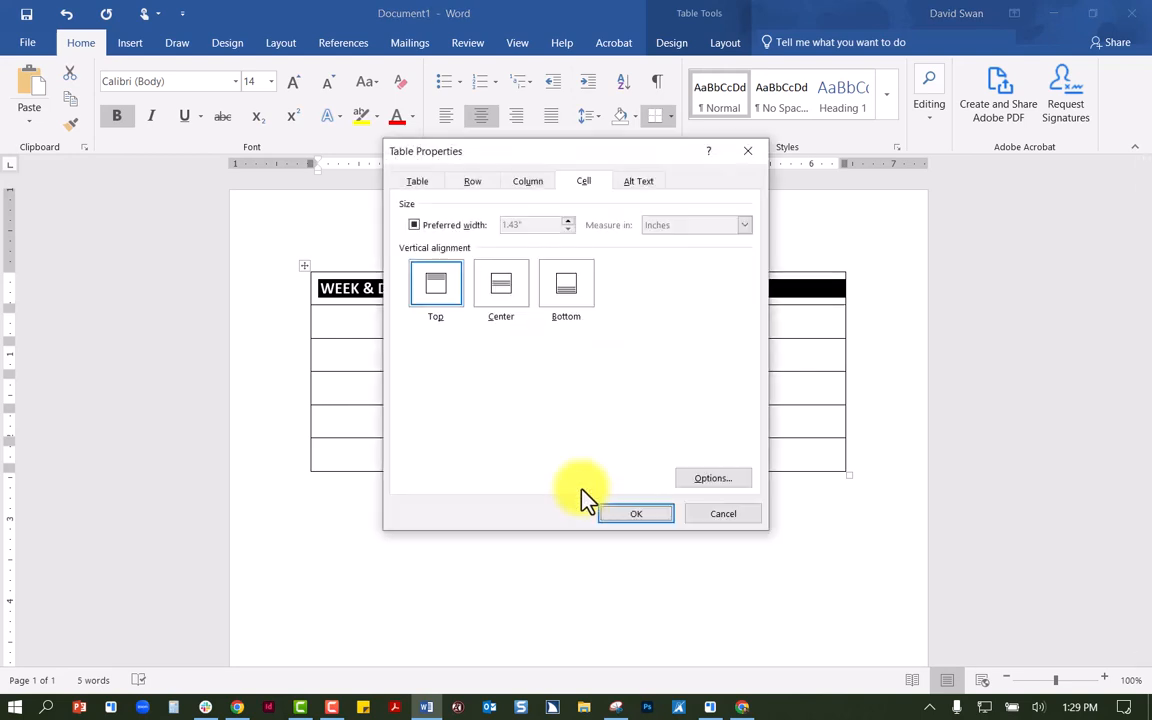
click(474, 183)
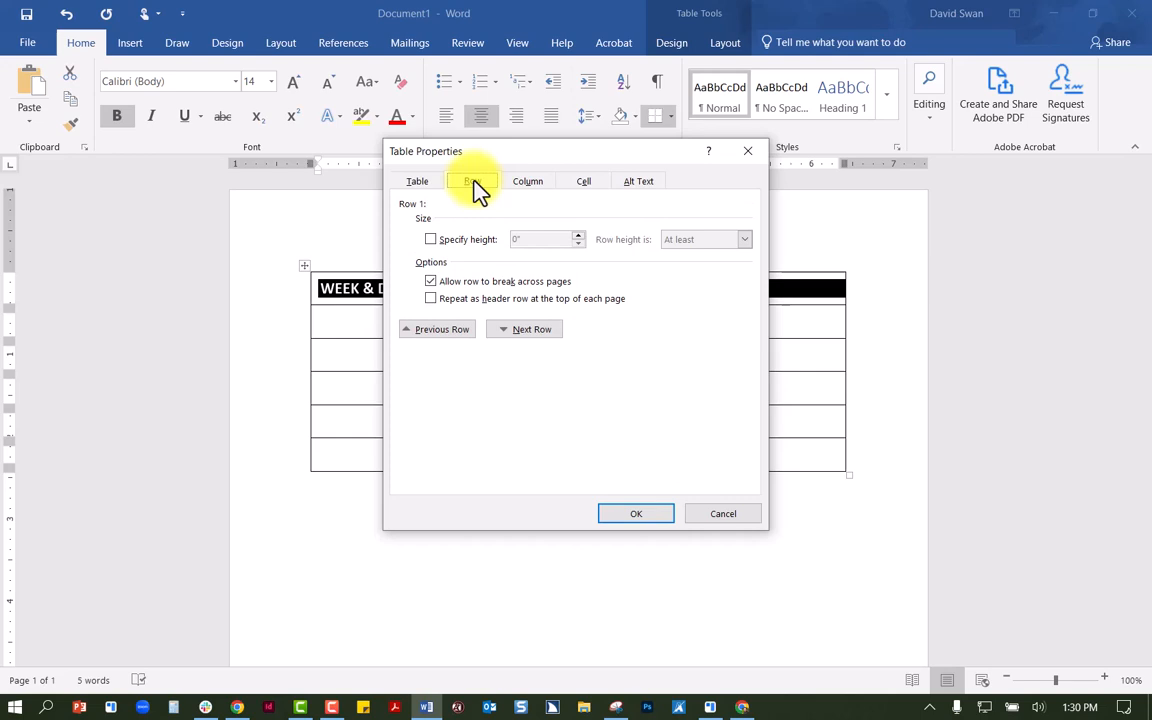
click(430, 281)
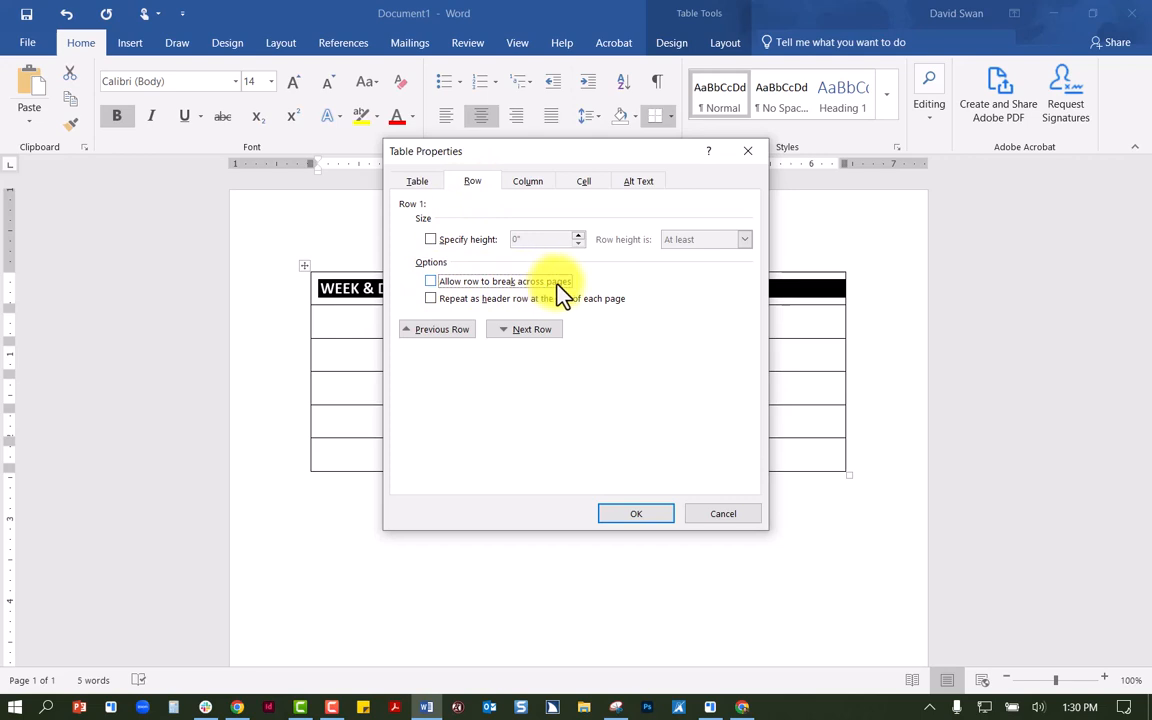
click(431, 298)
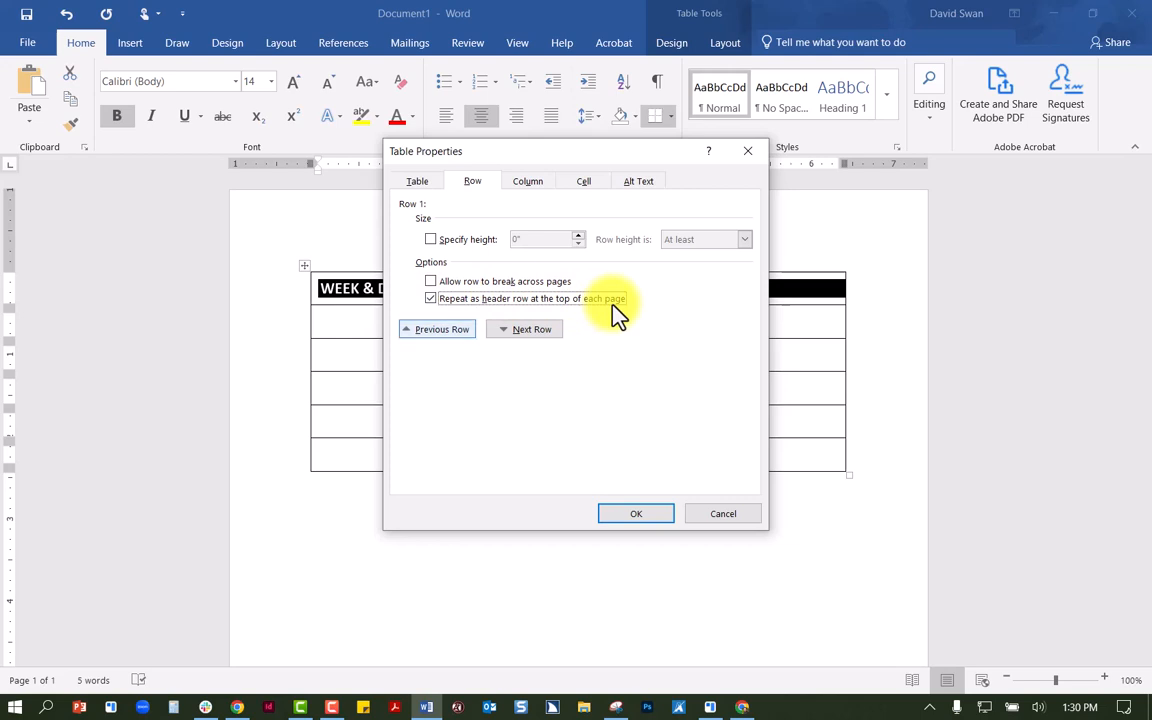
click(647, 516)
click(491, 331)
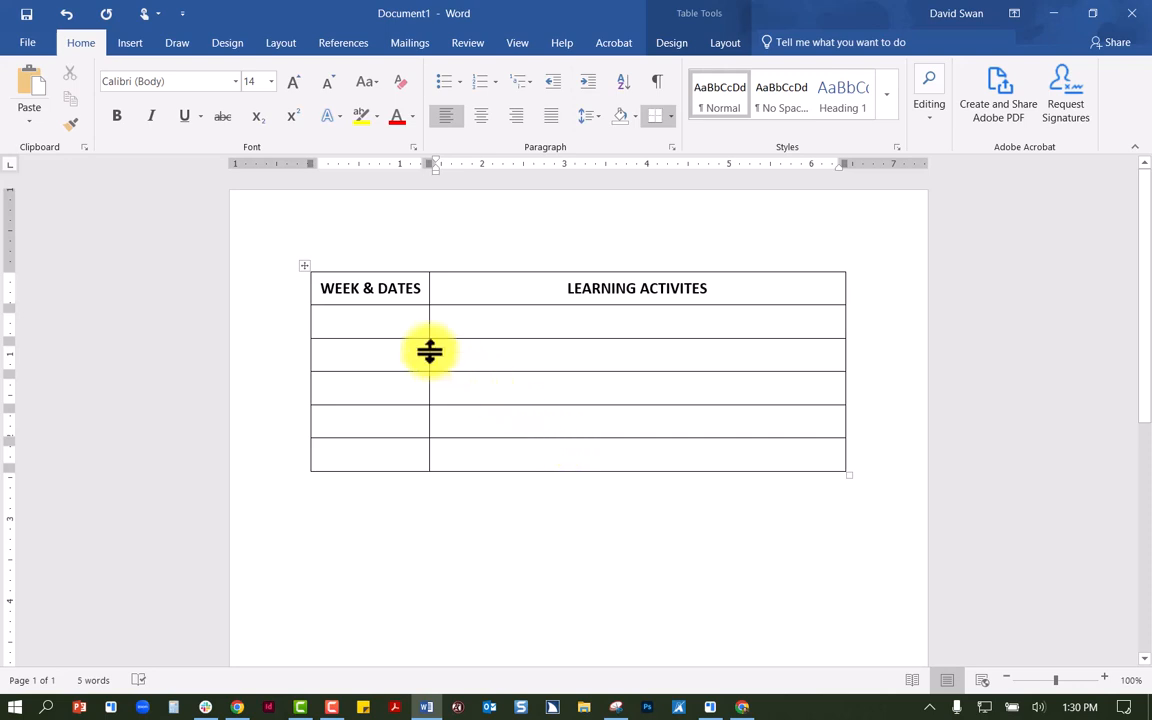
Step: Enter "WEEK 1" with "9/6 to 9/10" on the line below it in the first cell under WEEK & DATES
click(374, 319)
text(WEEK 1)
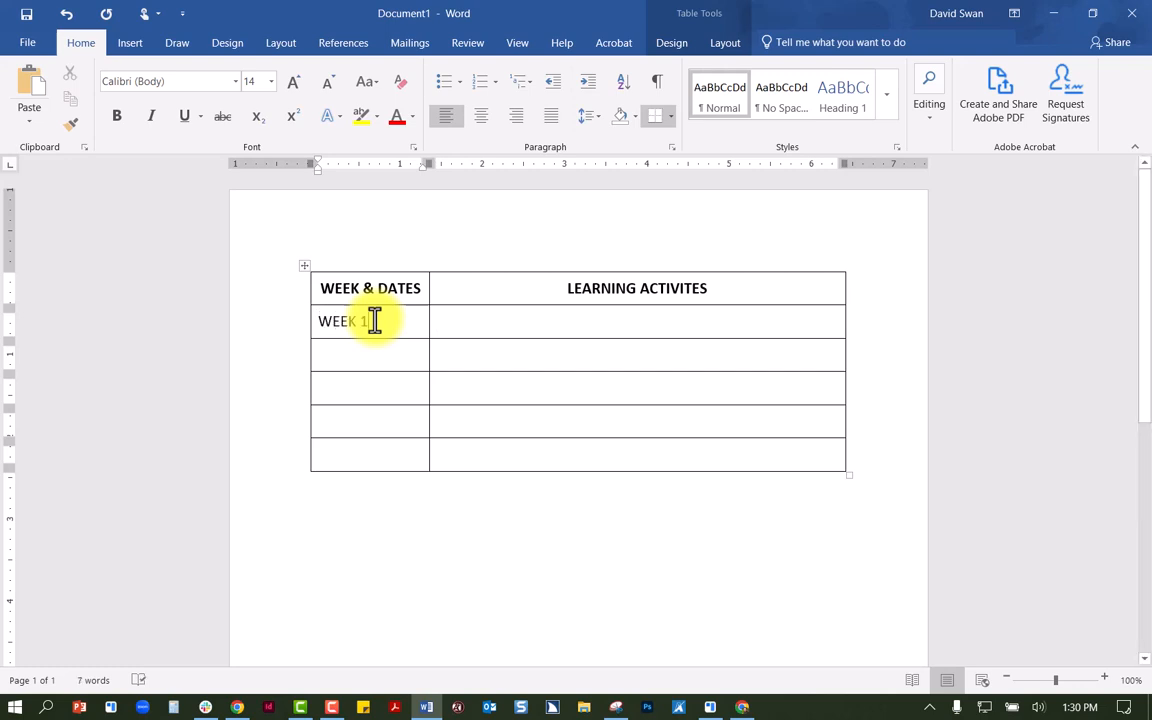
key(Return)
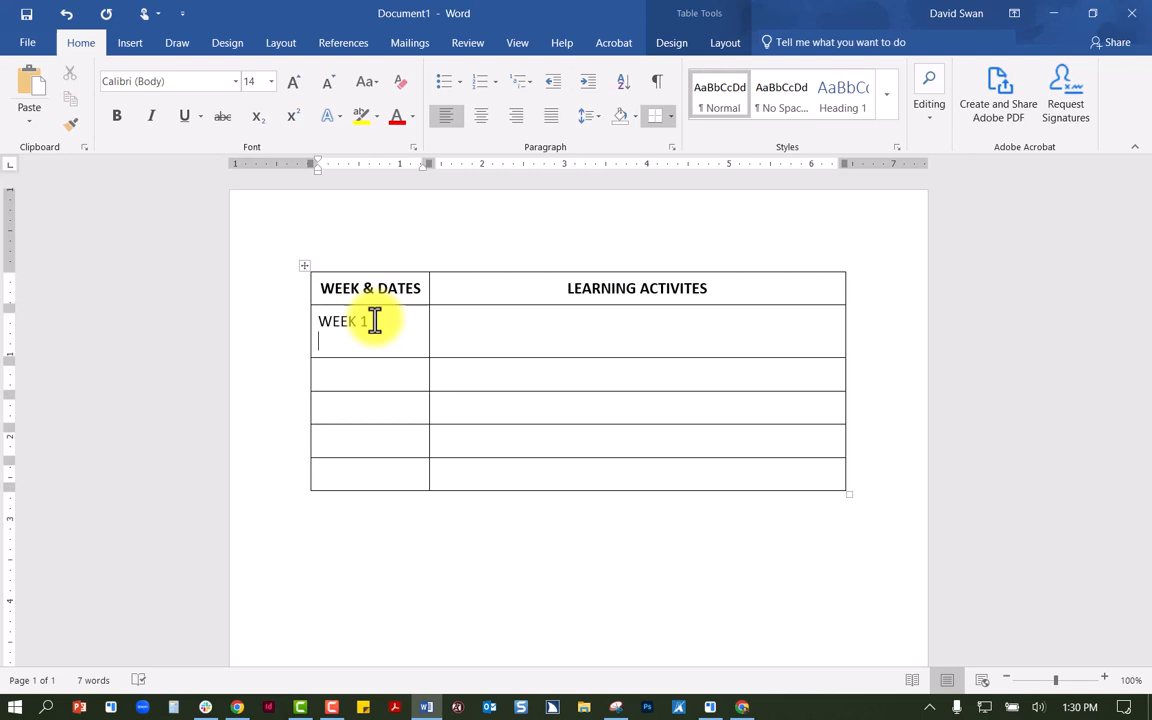
text(9/6 to 9/10)
Step: Enter "WEEK 2" with "9/11 to 918" on the line below it in the next cell of the WEEK & DATES column
click(337, 372)
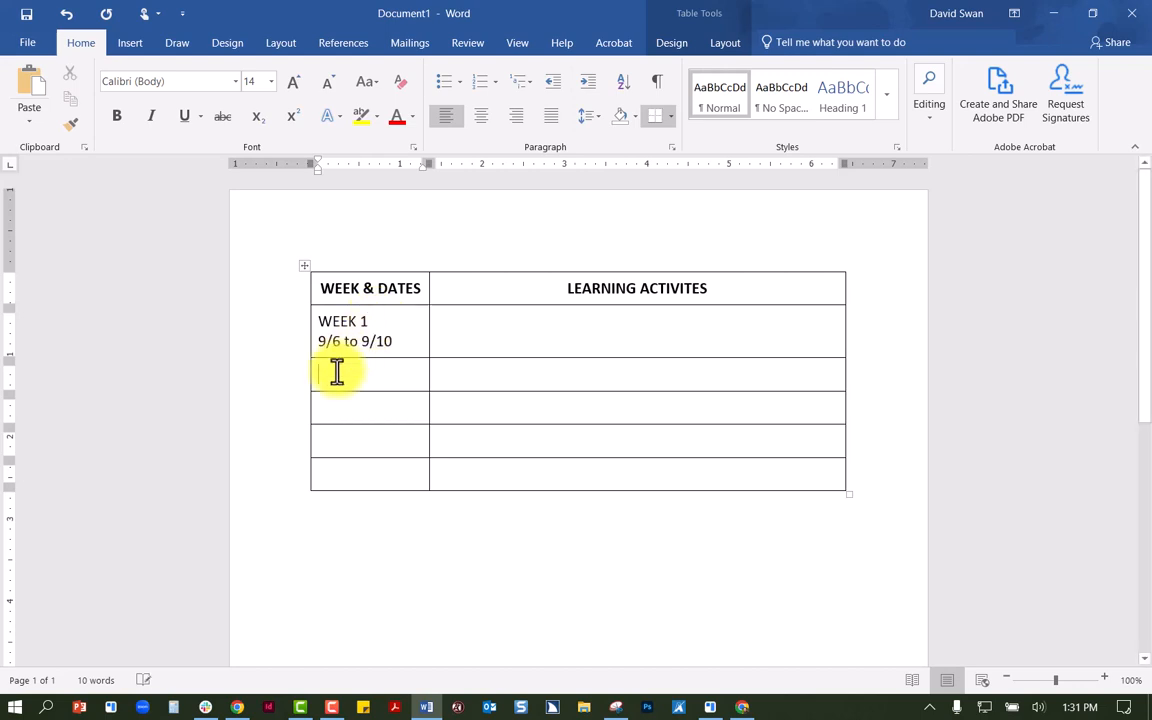
text(WEEK 2)
key(Return)
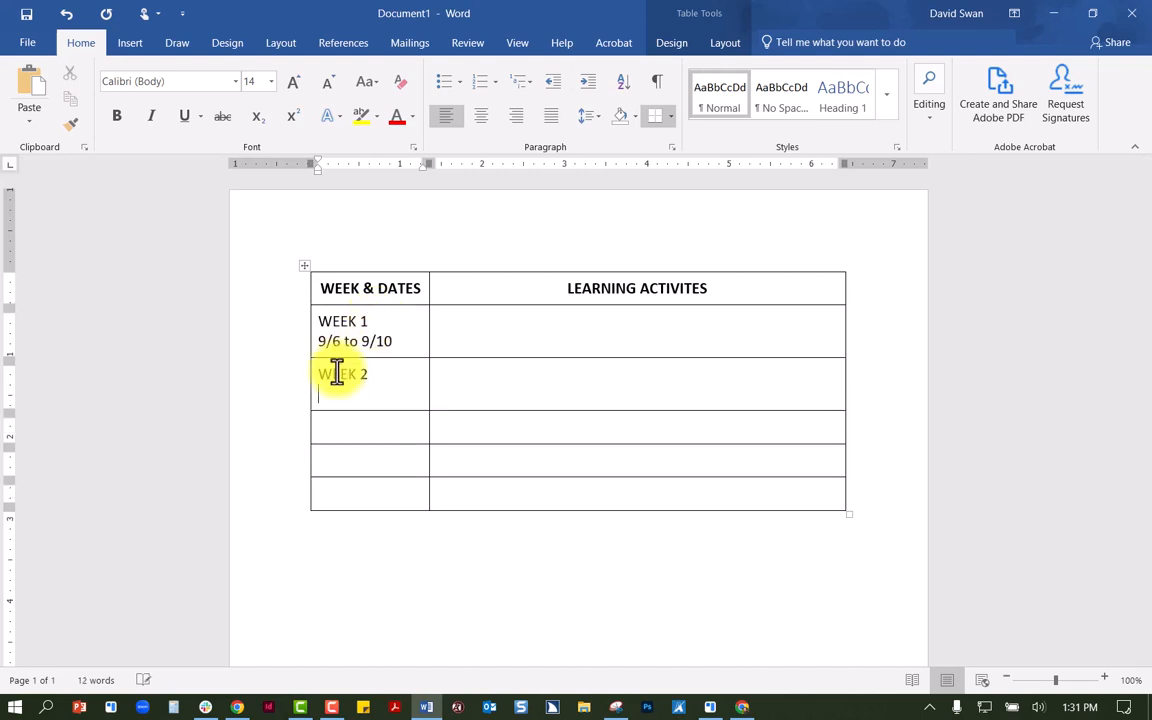
text(9/11 to 918)
drag(357, 342, 345, 343)
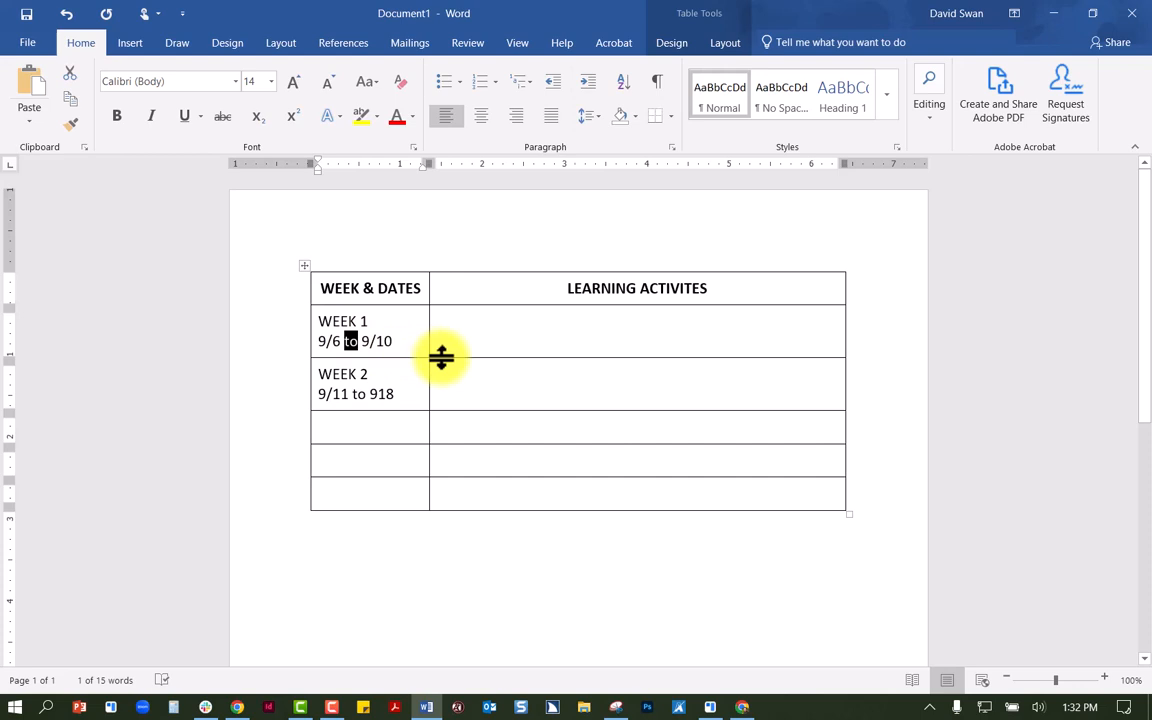
Step: Add the bullet "Discussion: Introduce Yourself (Due 9/10)" to the Week 1 learning activities cell, correcting the spelling of "Discussion"
click(509, 332)
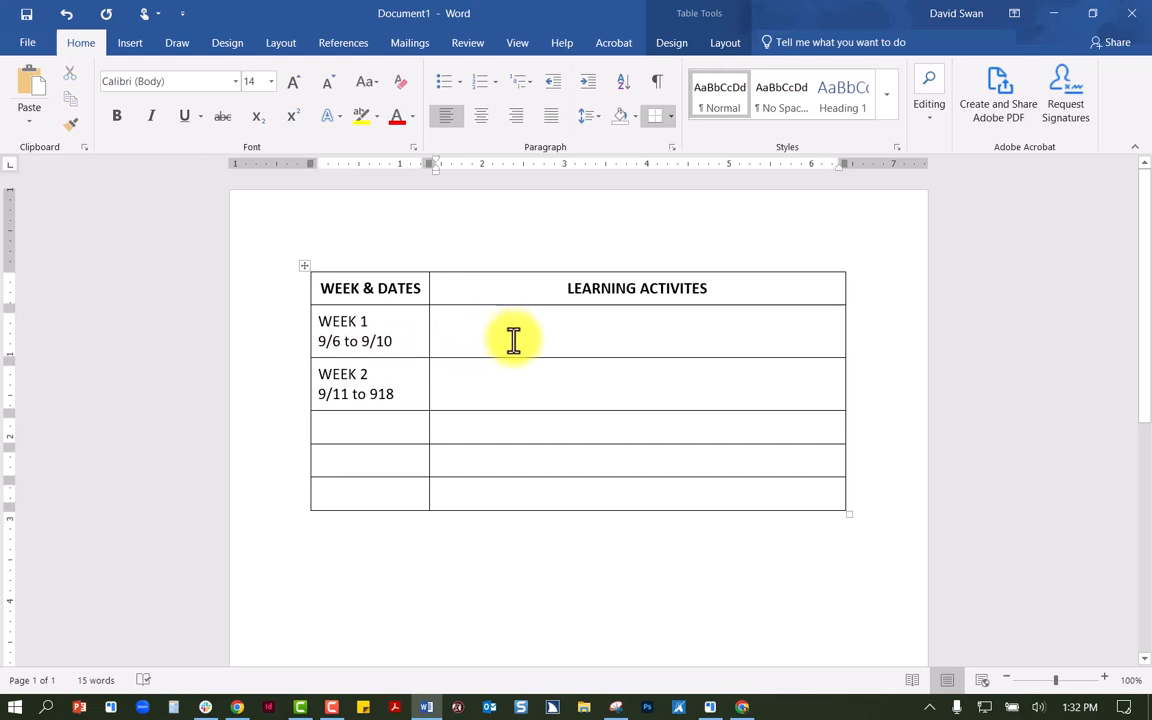
click(445, 81)
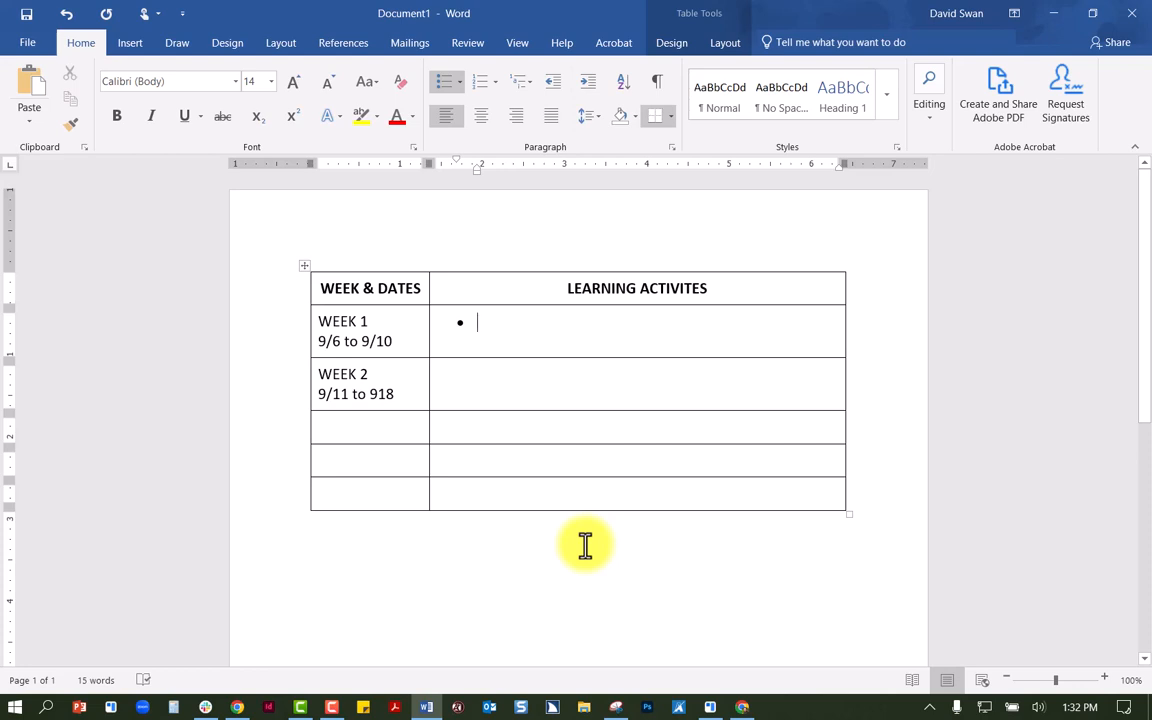
text(Dicu)
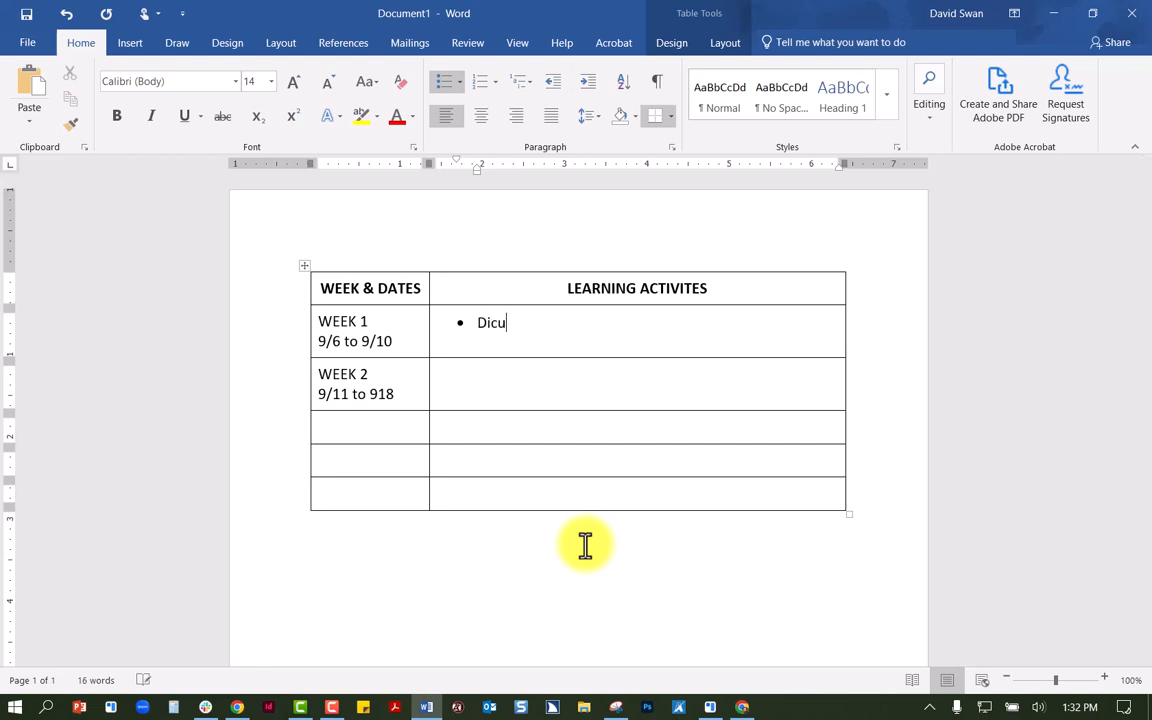
text(ssion: INtroduce Yourself)
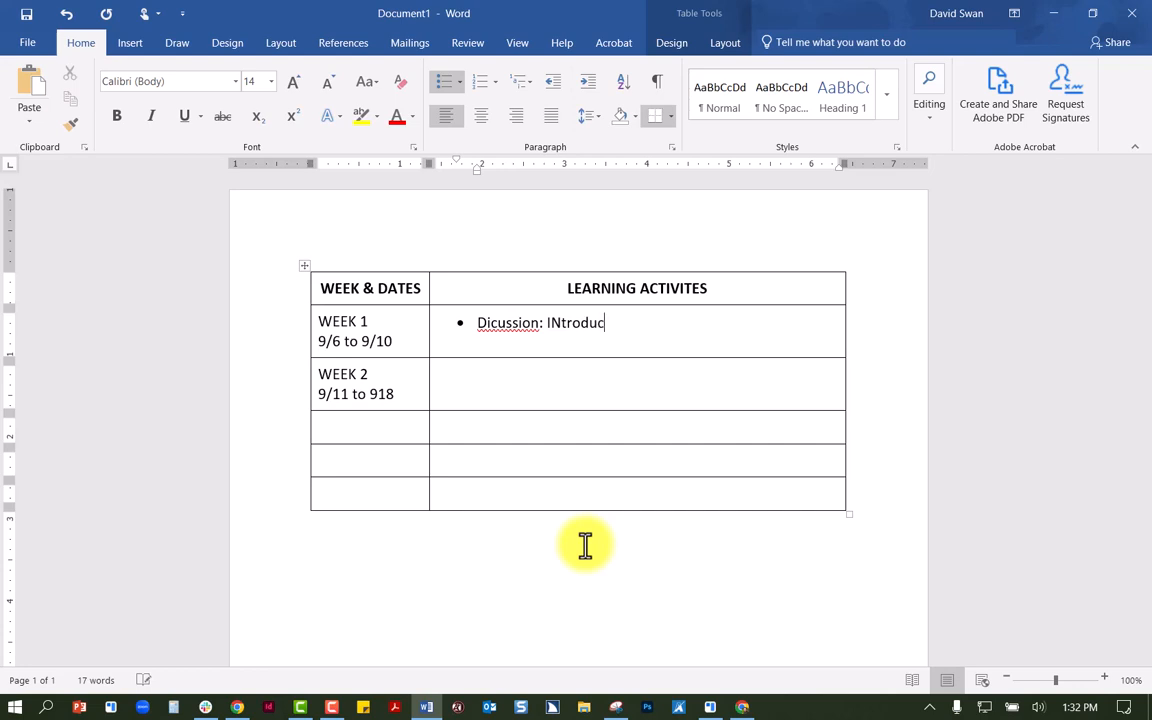
right_click(505, 323)
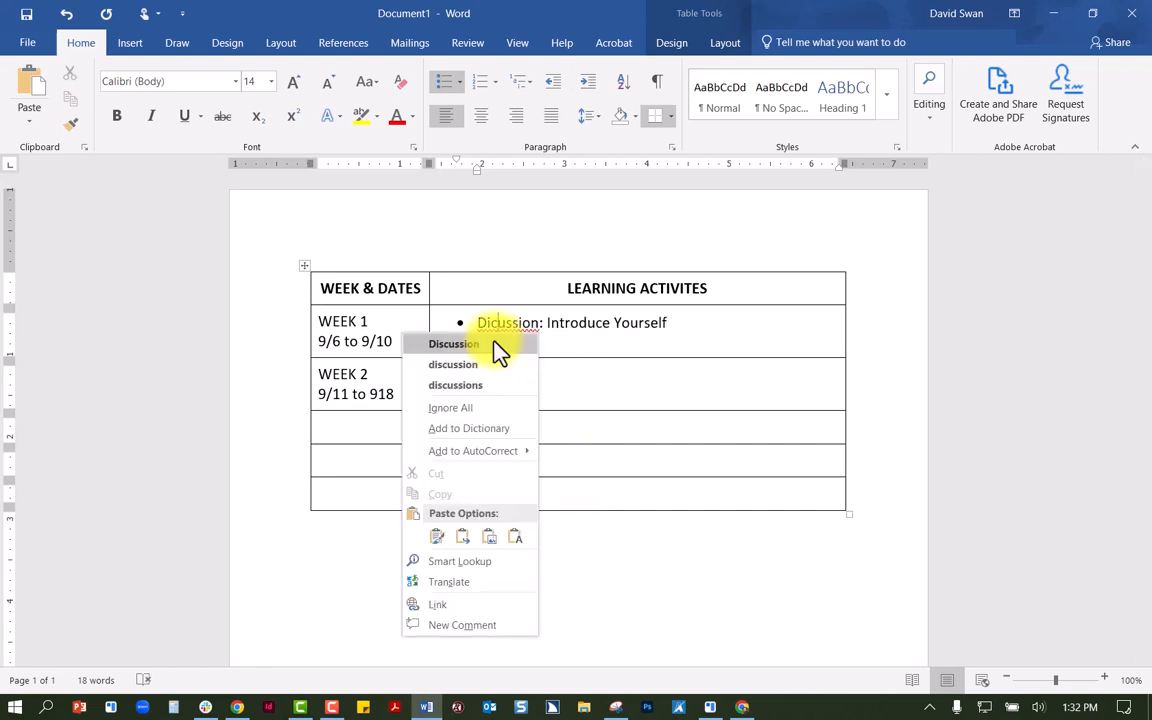
click(499, 342)
click(694, 322)
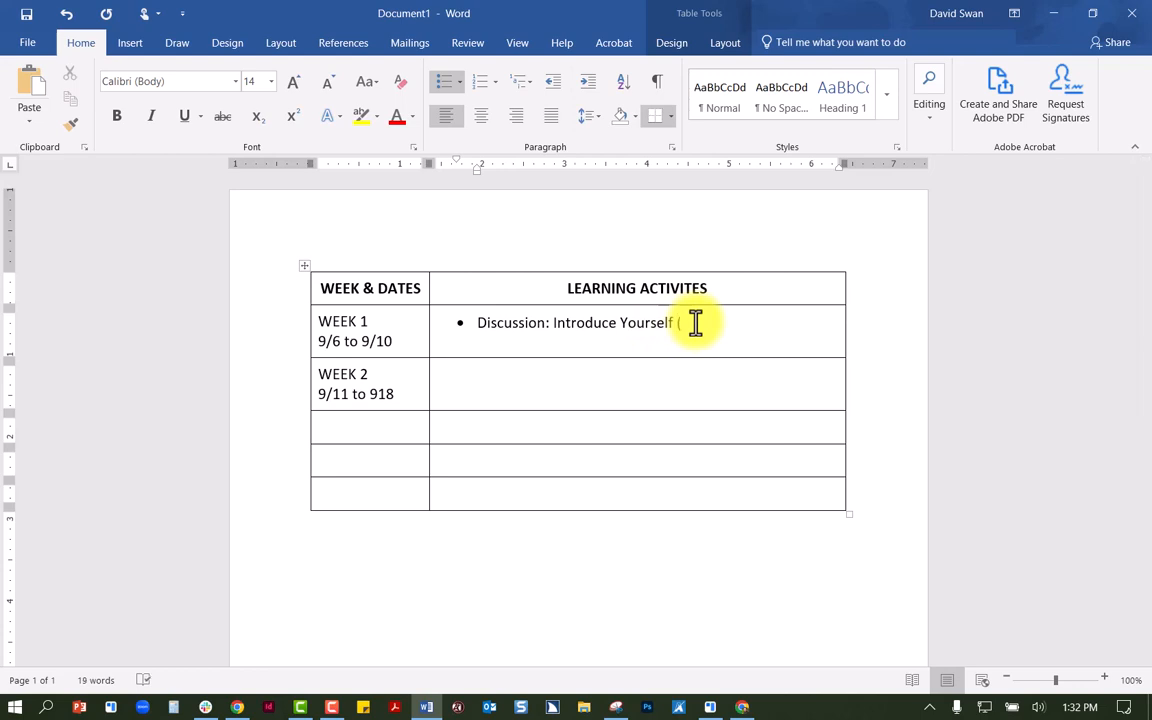
text((Due 9/10))
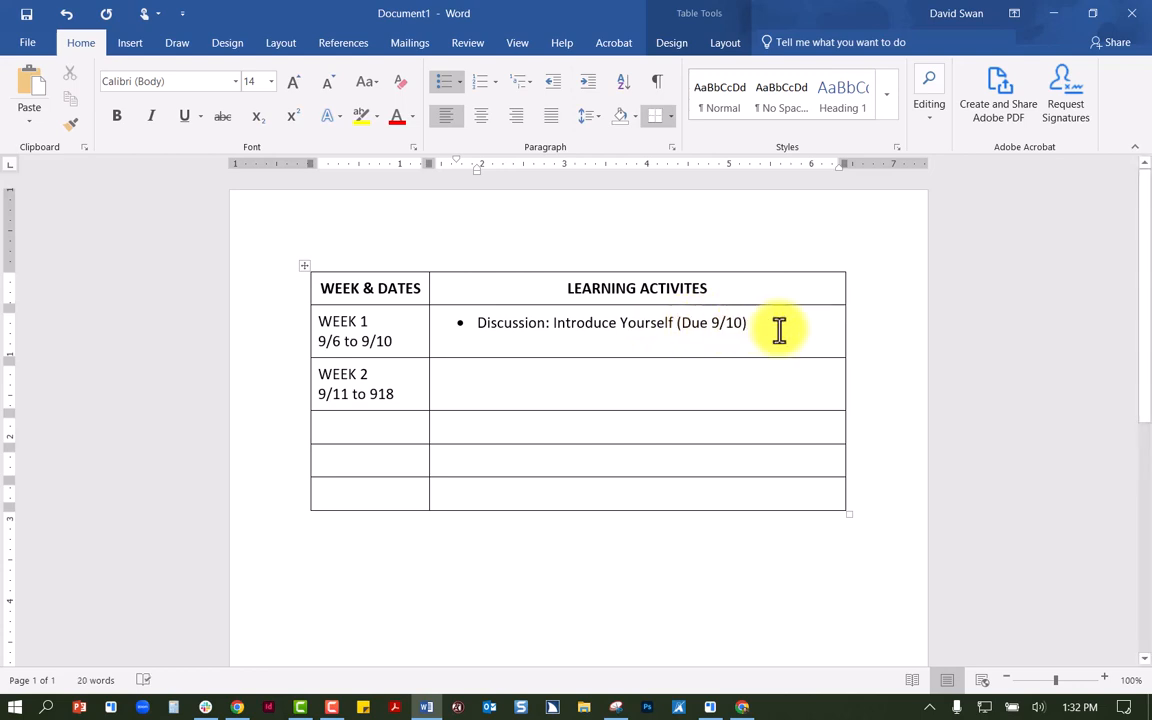
Step: Add a second bullet "Syllabus Scavenger Hunt (Due 9/10)" to the Week 1 learning activities
key(Return)
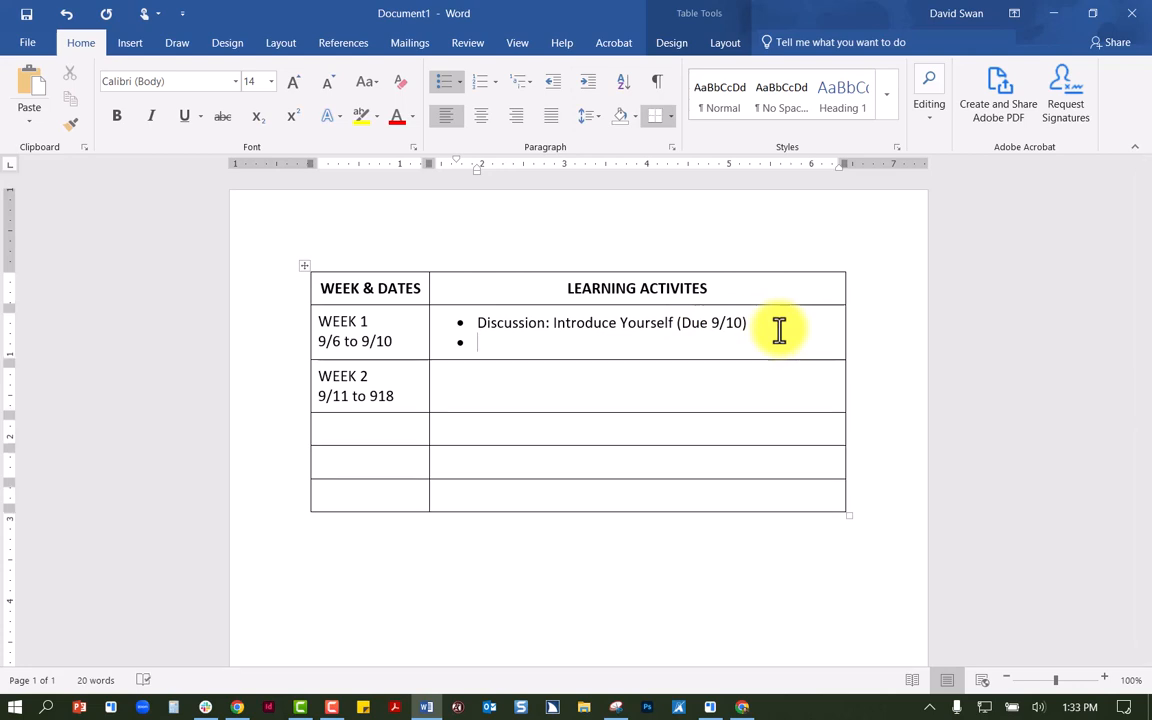
text(Syllabus S)
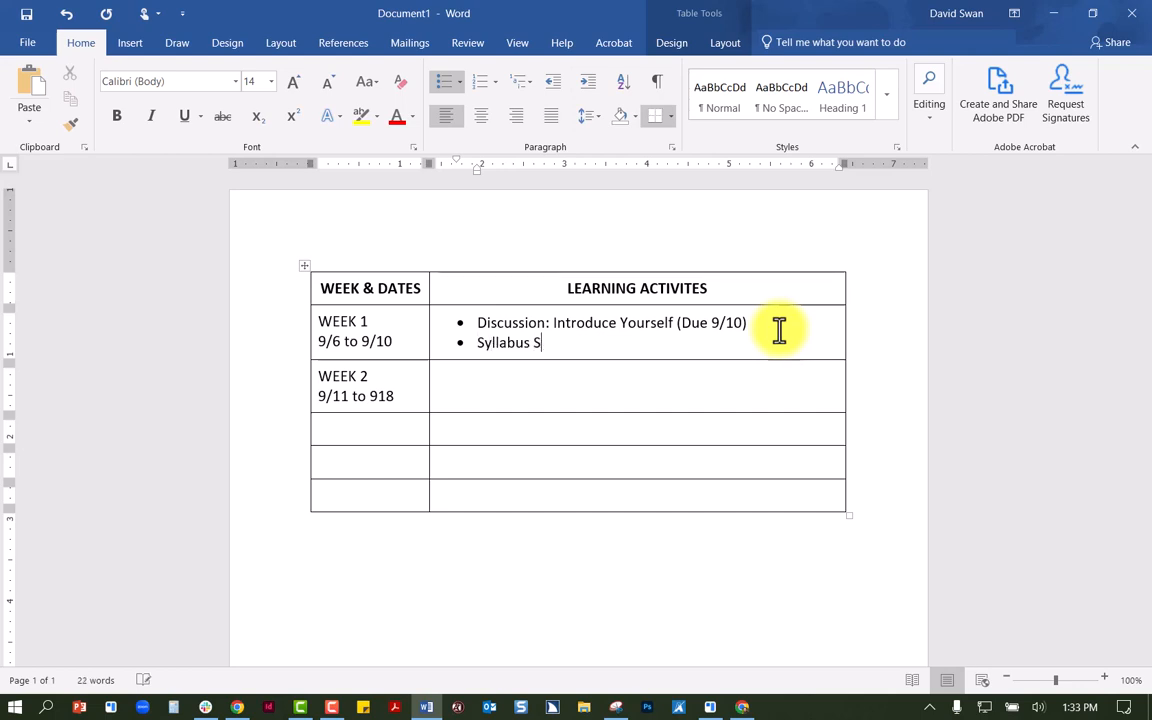
text(cavenger Hunt (D)
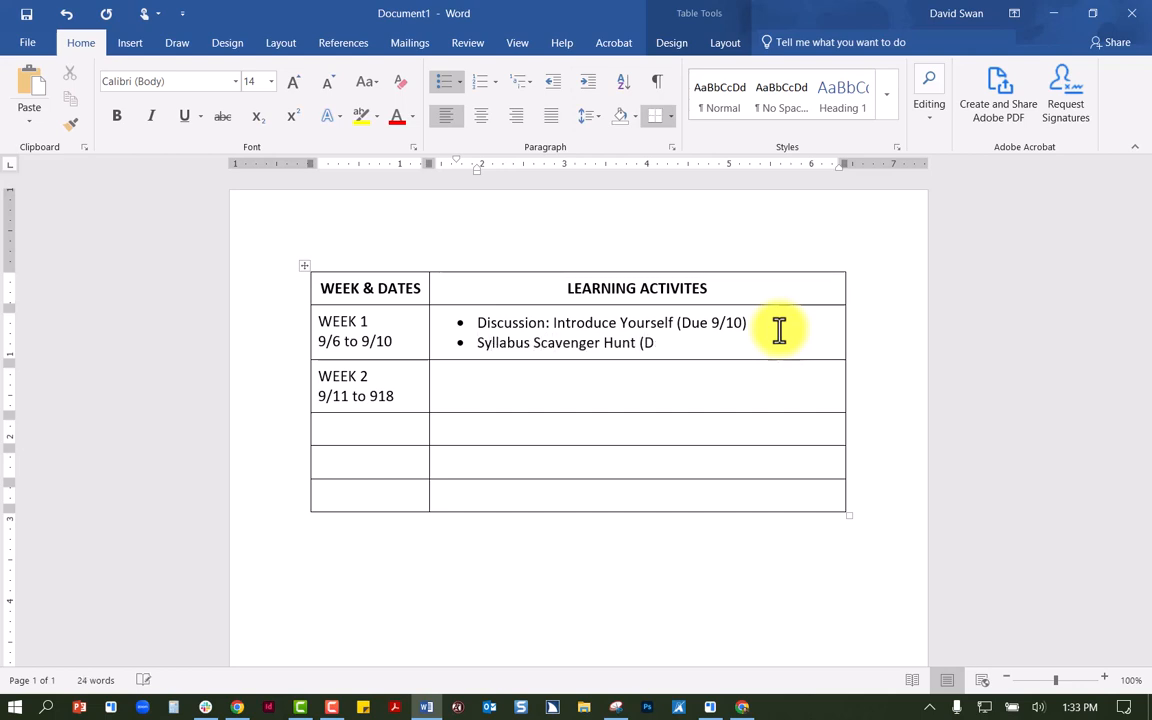
text(ue 9/10))
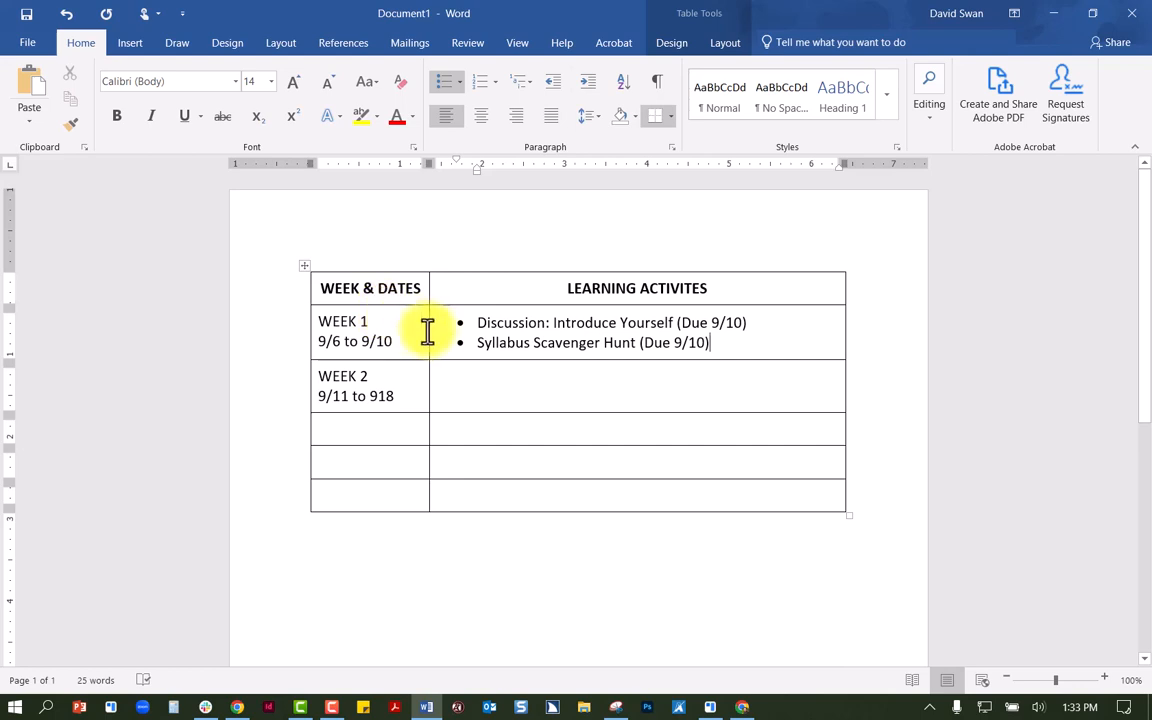
Step: Add the bullet "Assignment 1 (Due 9/18)" to the Week 2 learning activities cell
click(539, 378)
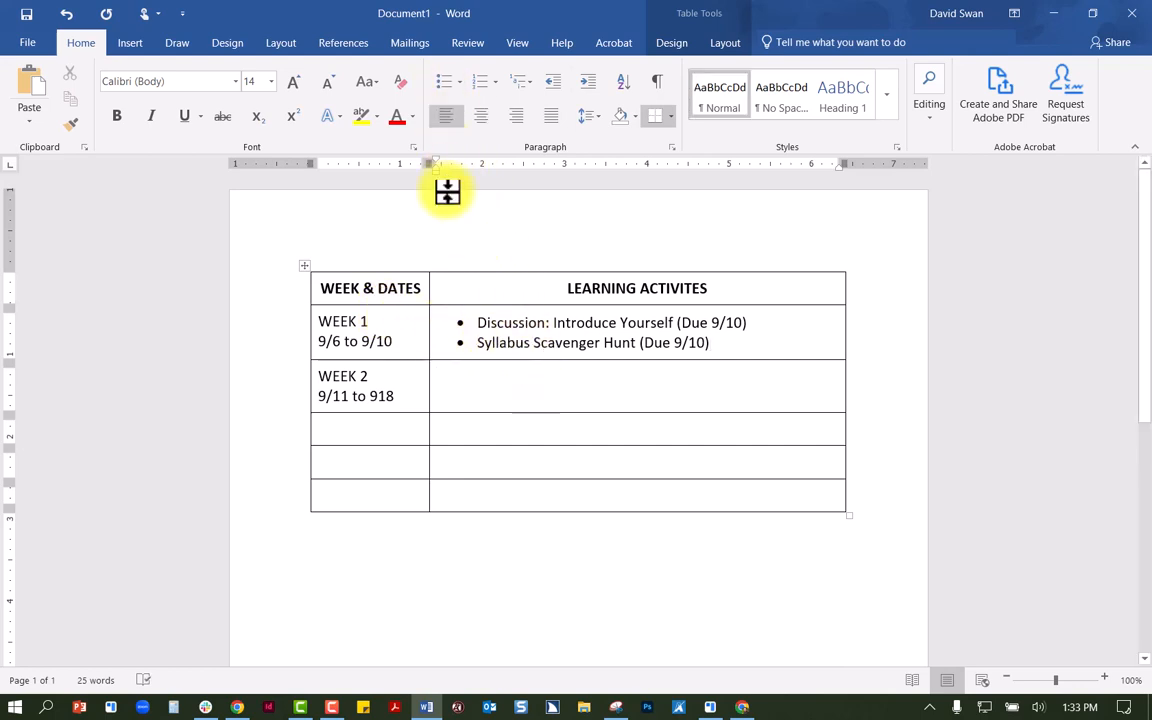
click(448, 82)
text(Assignment 1)
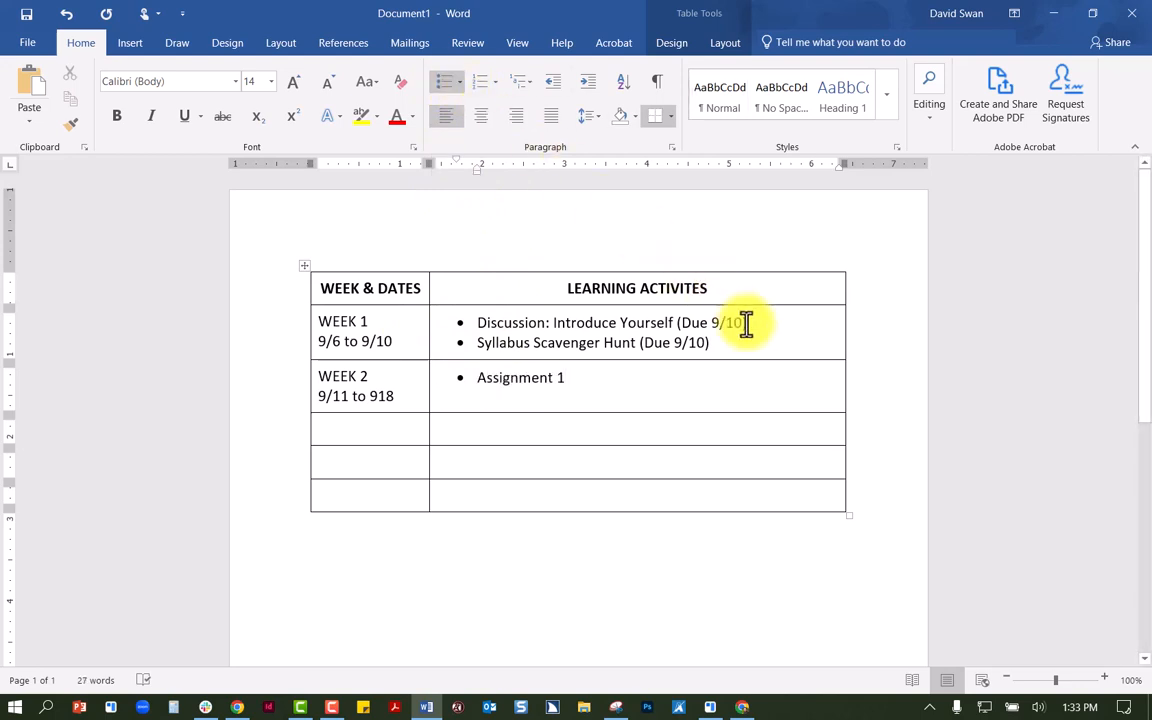
text((Due 9/10))
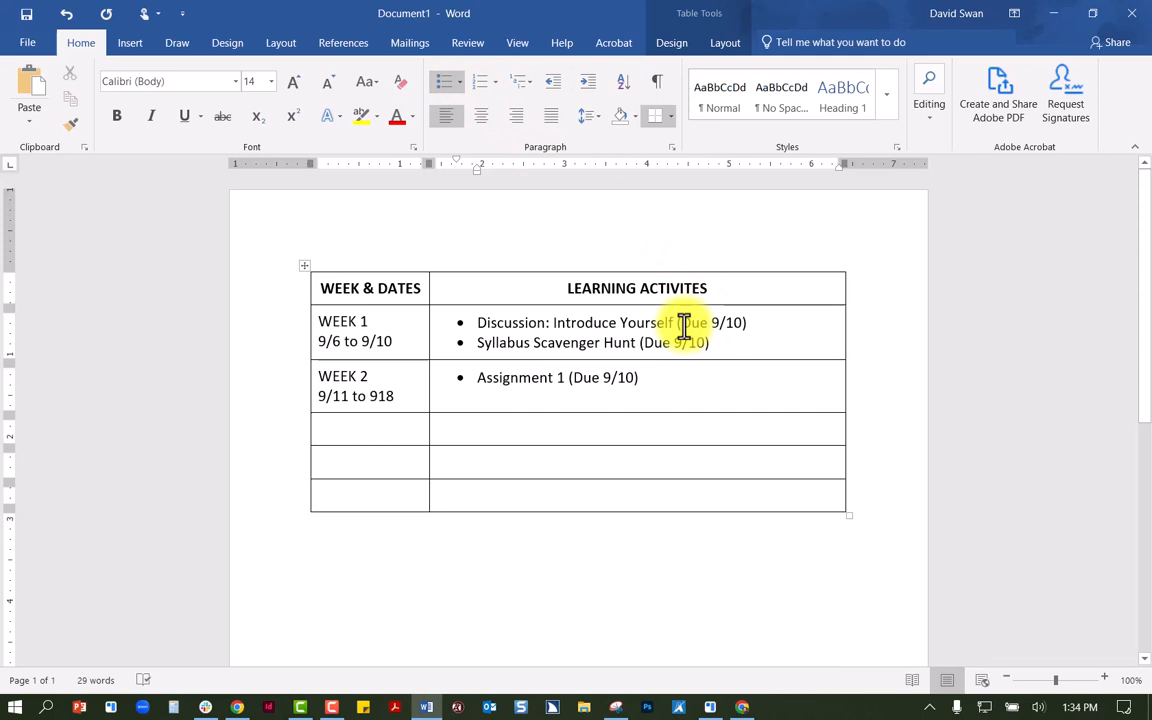
key(Left)
key(BackSpace)
text(8)
click(597, 469)
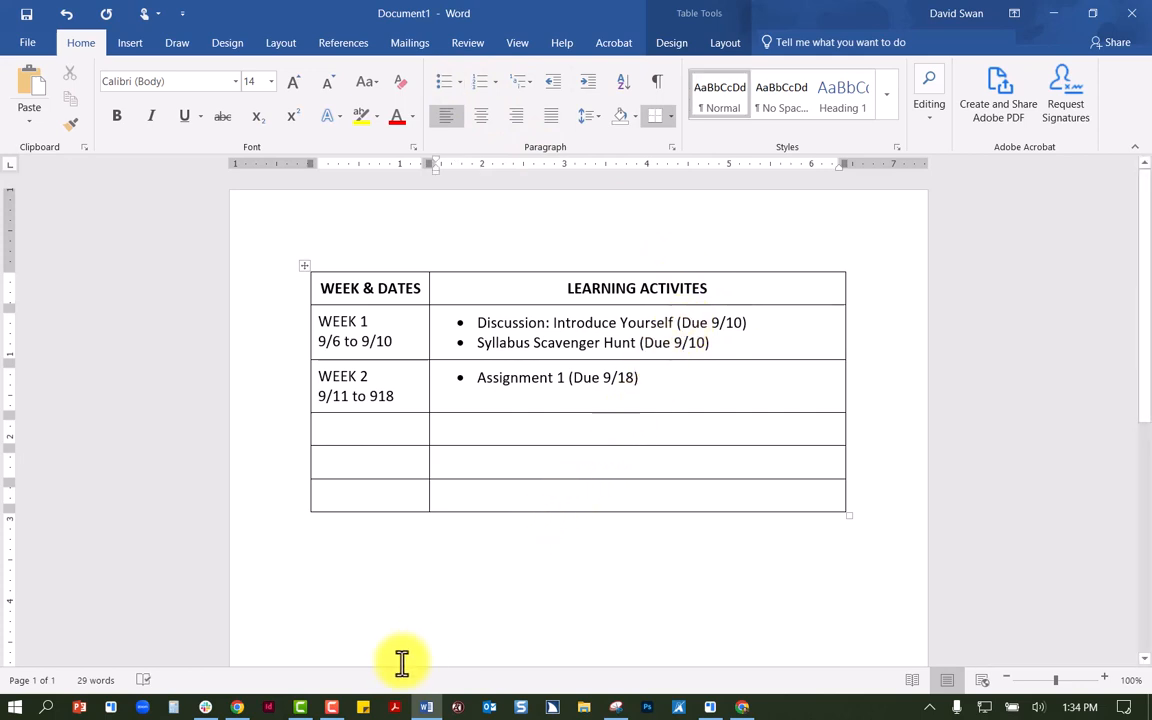